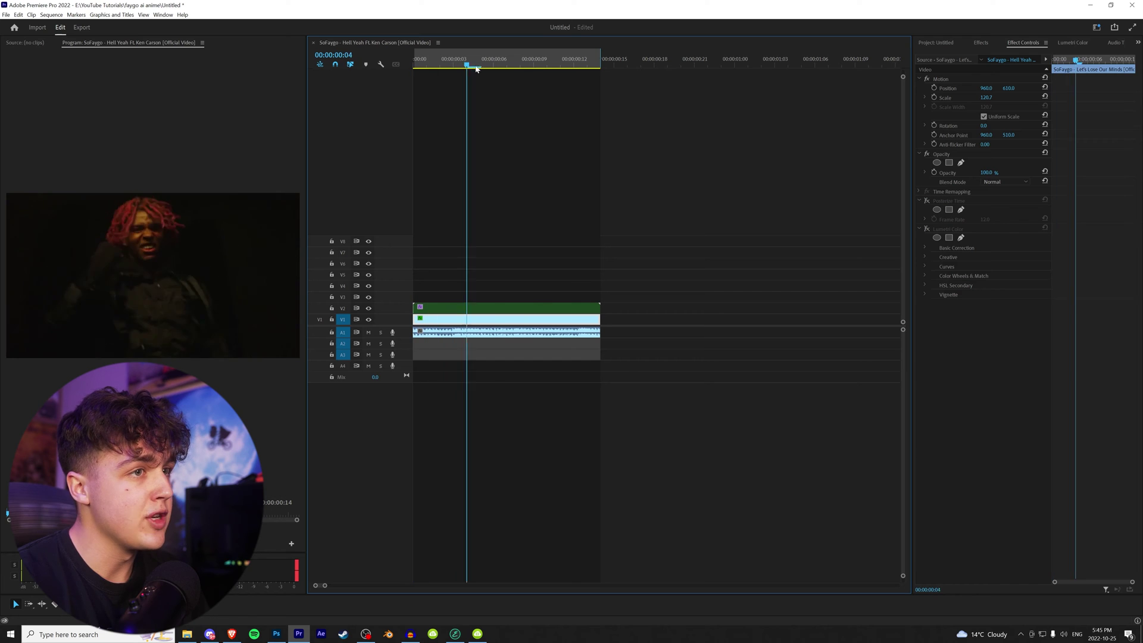
# Step: Move the playhead to the start of the sequence and enable the clip's Lumetri Color effect
pyautogui.moveTo(475, 69); pyautogui.dragTo(449, 69)
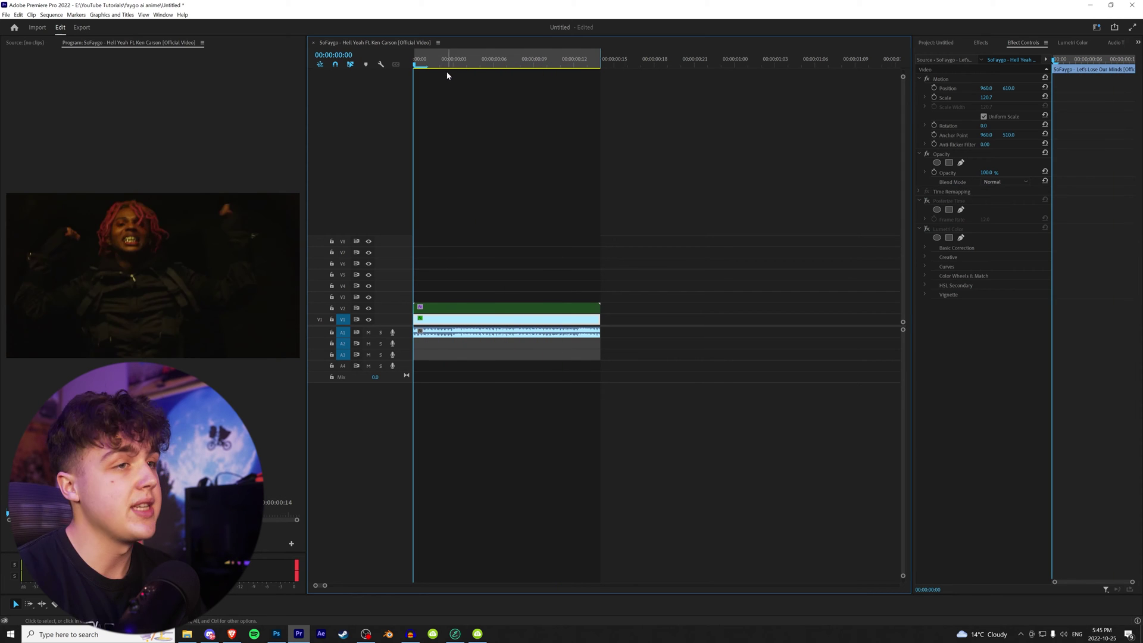
pyautogui.click(928, 230)
pyautogui.click(927, 229)
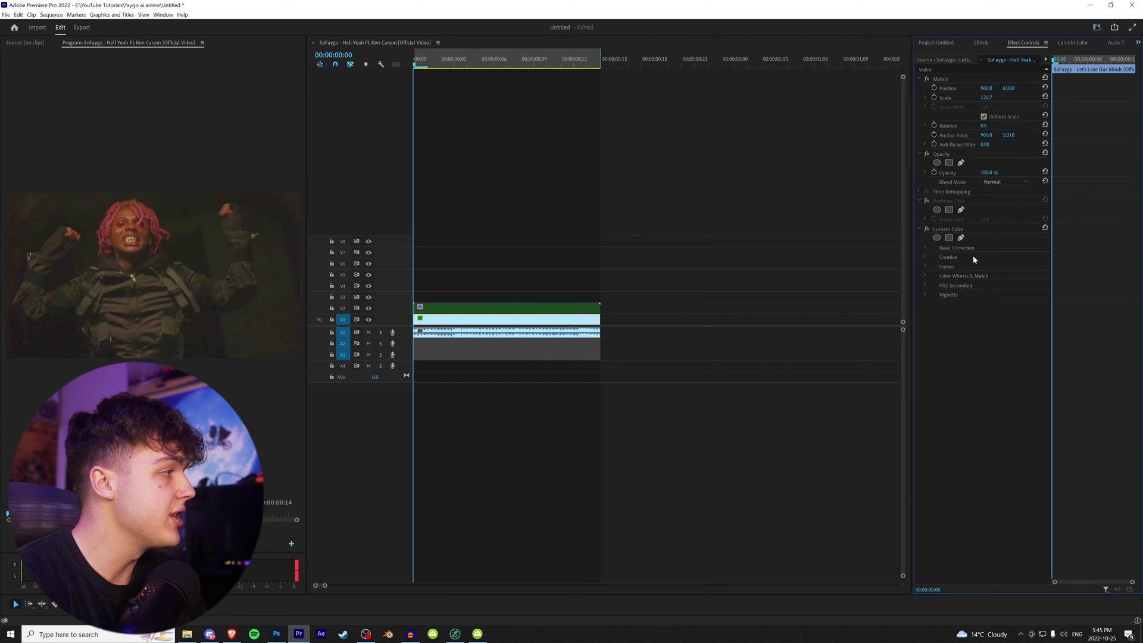
# Step: Compare the clip with and without Lumetri Color's Basic Correction, leaving the correction enabled
pyautogui.click(1093, 43)
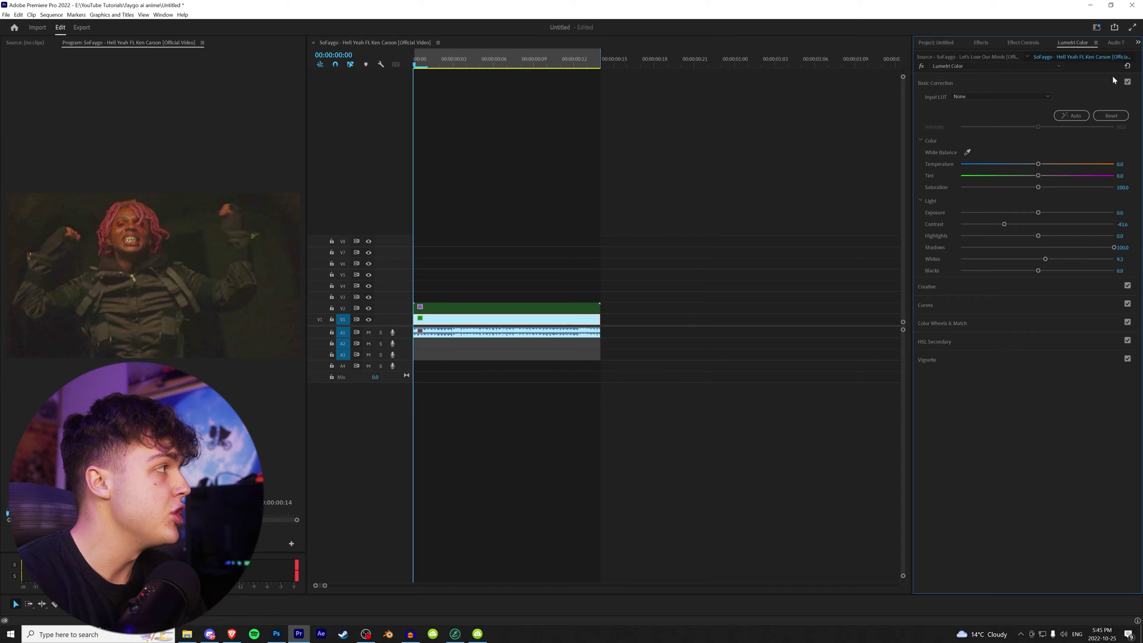
pyautogui.click(1127, 82)
pyautogui.click(1128, 82)
pyautogui.click(1128, 82)
pyautogui.click(1128, 82)
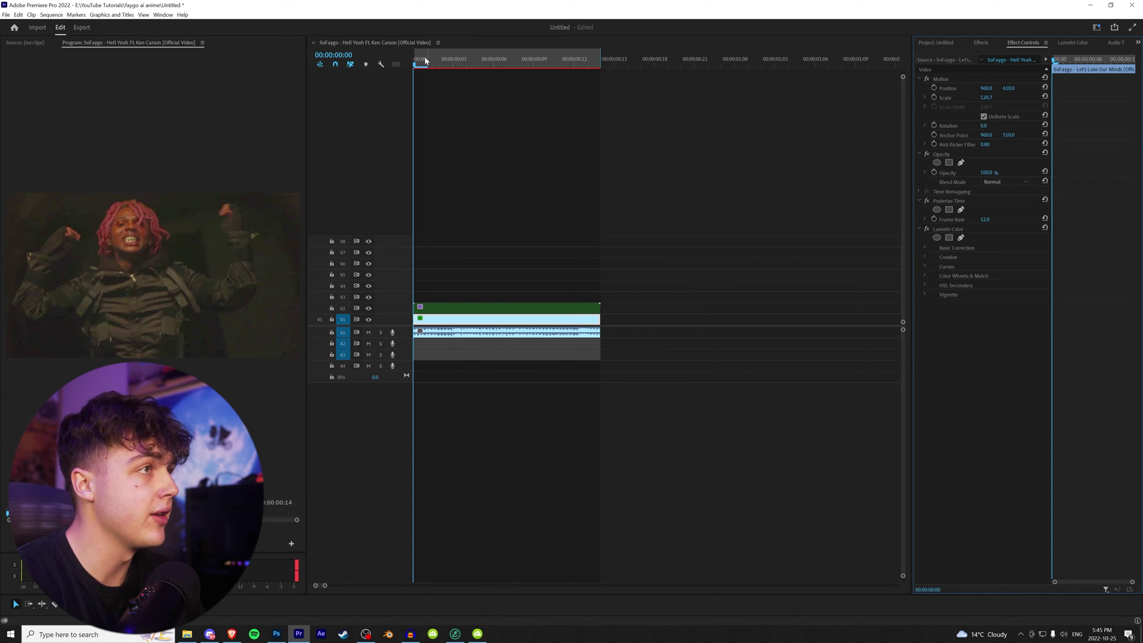
# Step: Return the playhead to the start of the sequence and play the clip
pyautogui.moveTo(423, 62)
pyautogui.mouseDown()
pyautogui.moveTo(483, 64)
pyautogui.moveTo(404, 63)
pyautogui.moveTo(442, 45)
pyautogui.moveTo(409, 65)
pyautogui.mouseUp()
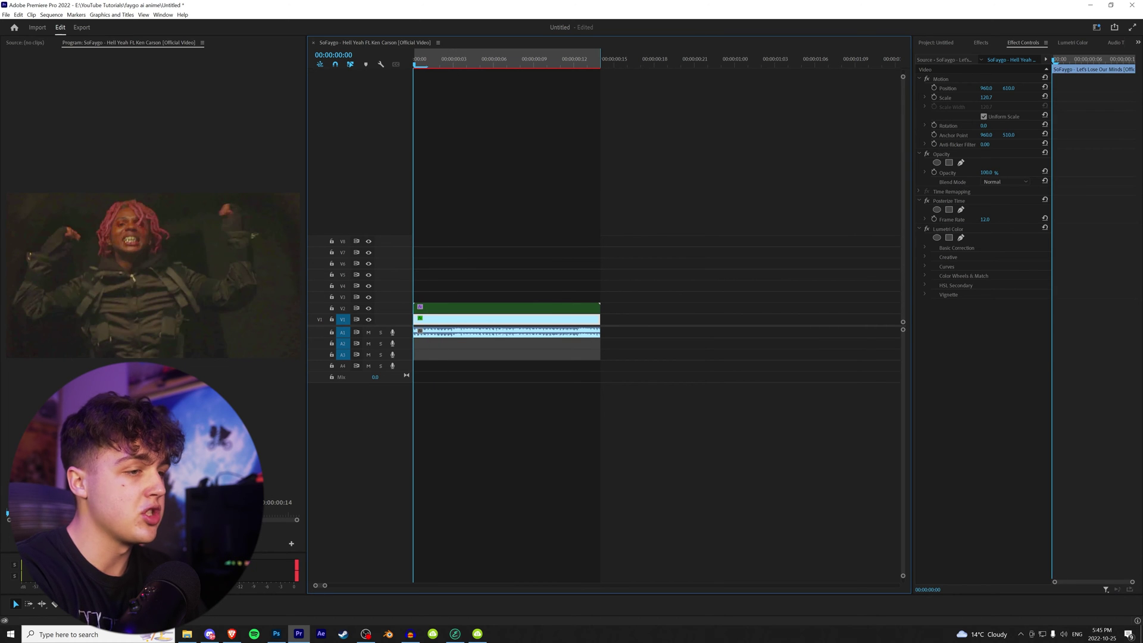
pyautogui.press('space')
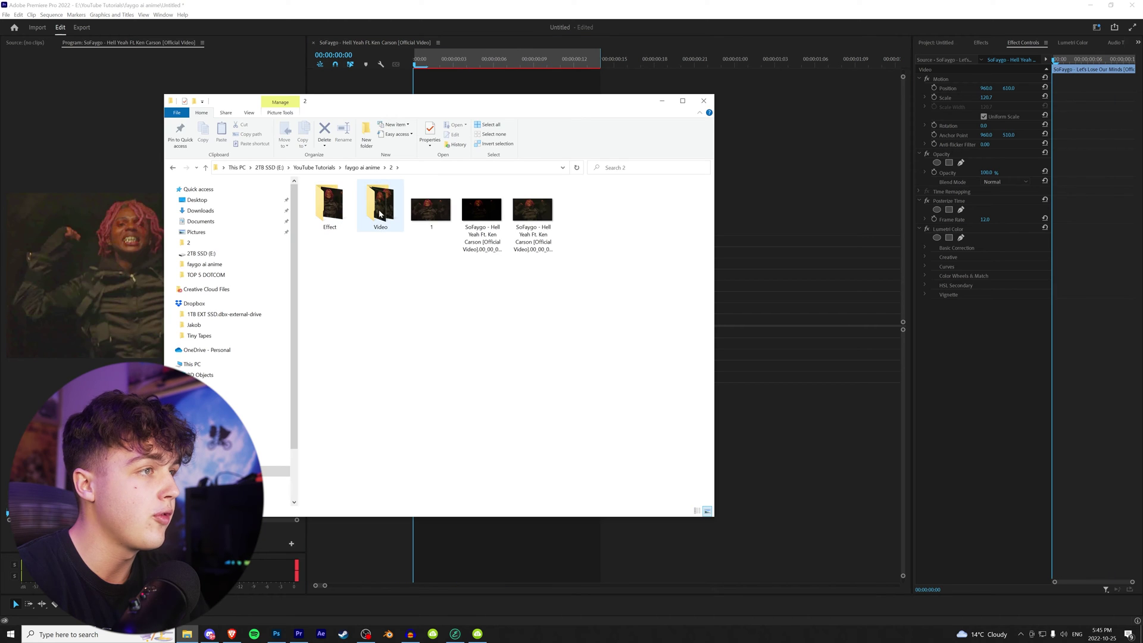
# Step: Open the Video folder in File Explorer and view the first exported frame
pyautogui.doubleClick(381, 210)
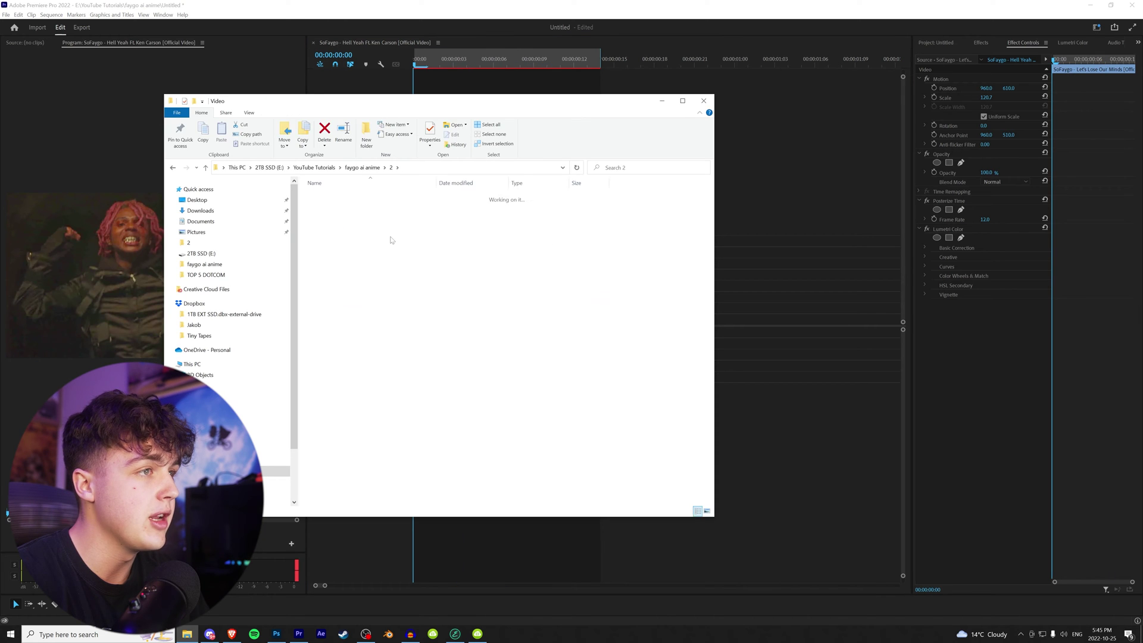
pyautogui.doubleClick(332, 213)
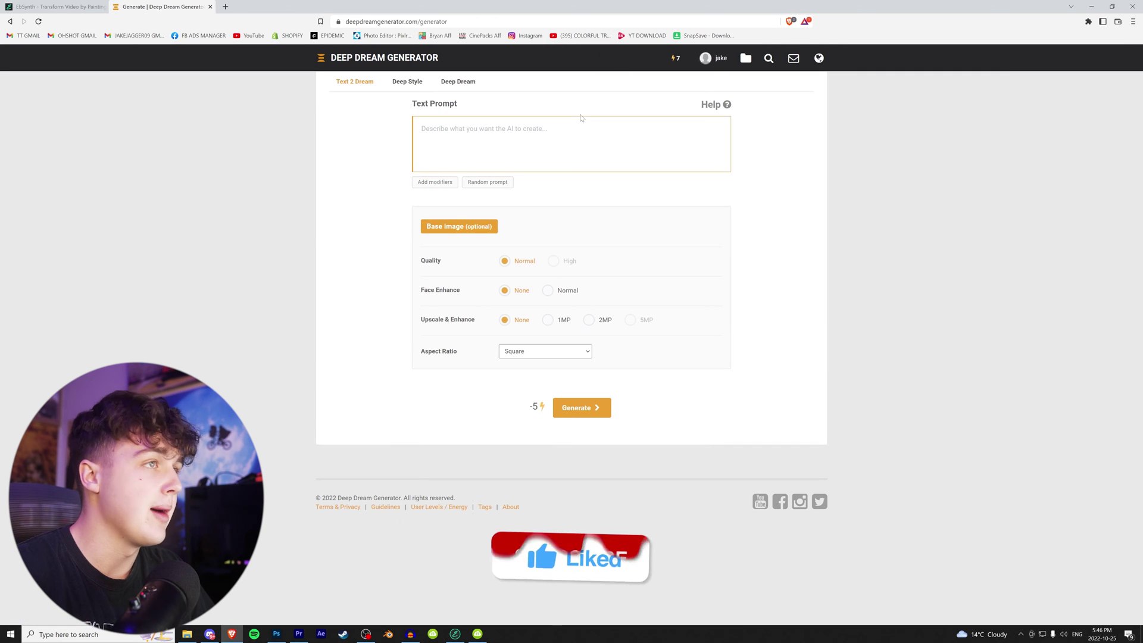
# Step: Look through Deep Dream Generator's Deep Style, Deep Dream and Text 2 Dream modes
pyautogui.click(408, 82)
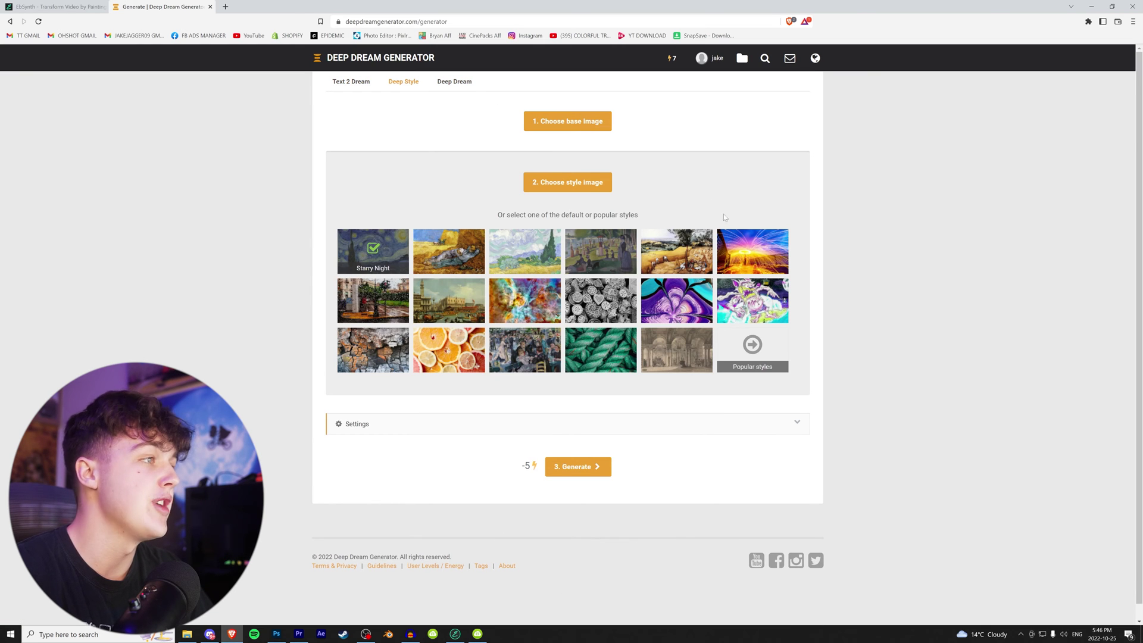
pyautogui.click(454, 81)
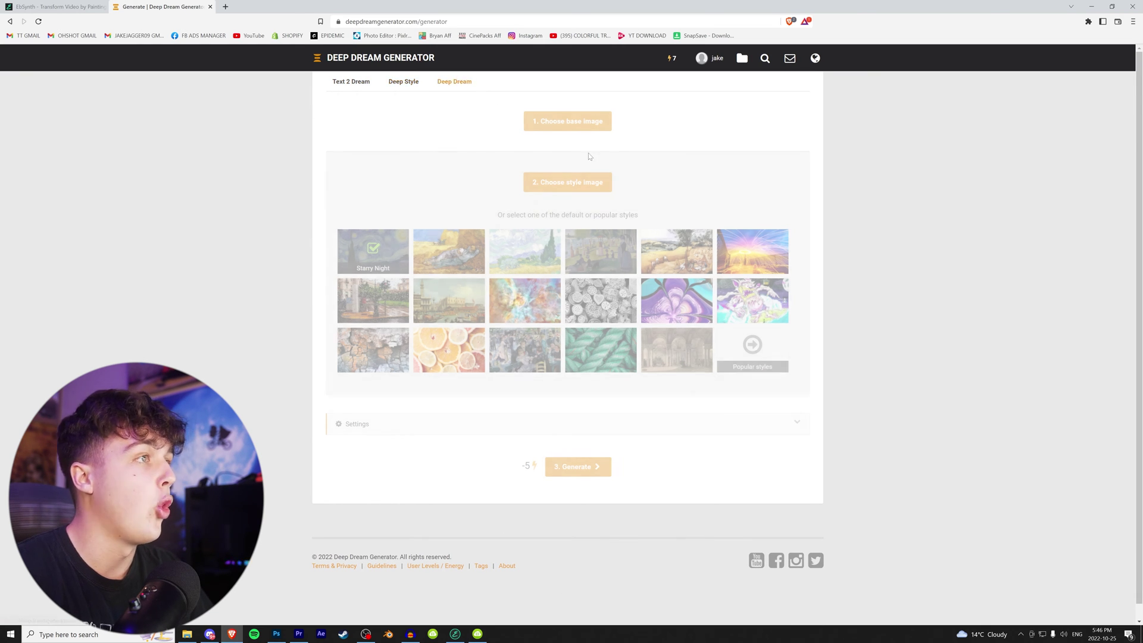
pyautogui.click(400, 87)
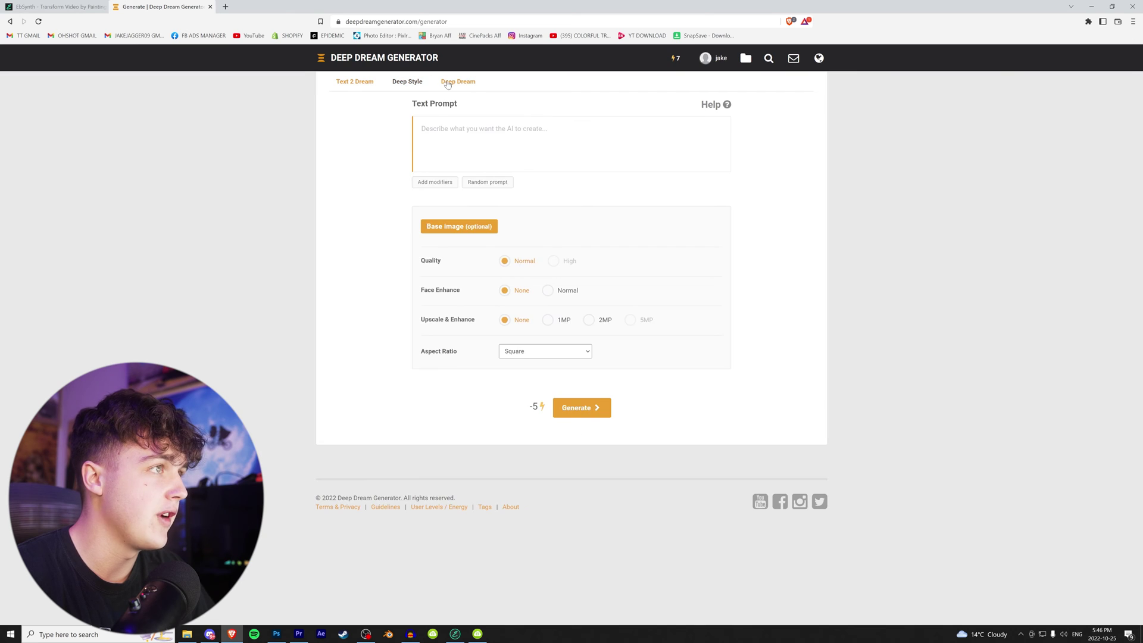
pyautogui.click(455, 81)
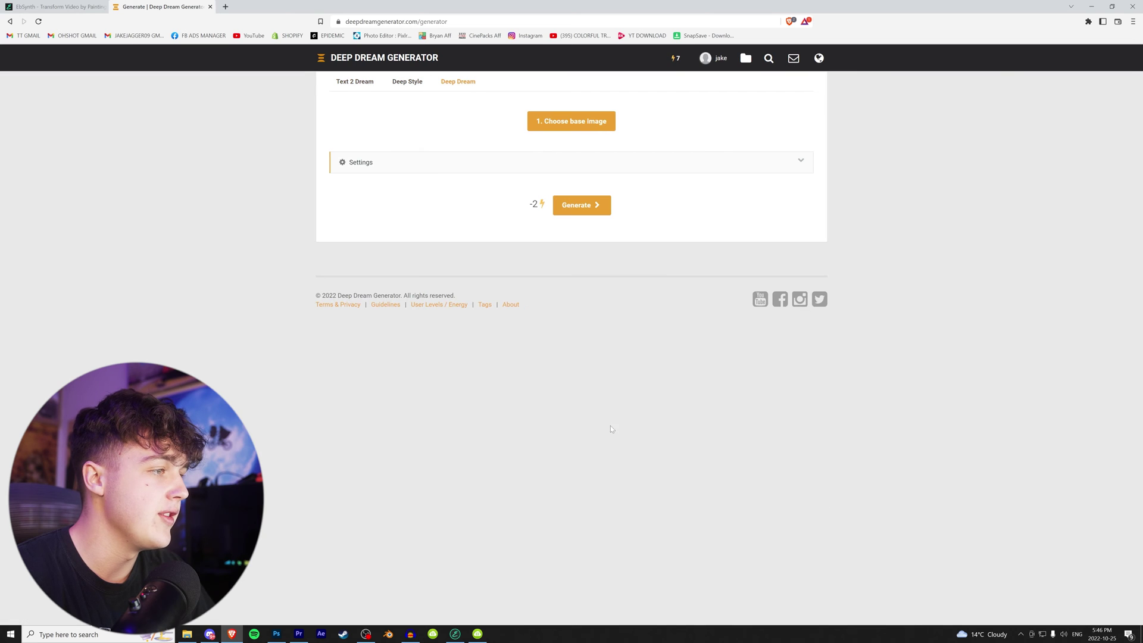
pyautogui.click(414, 87)
pyautogui.click(352, 82)
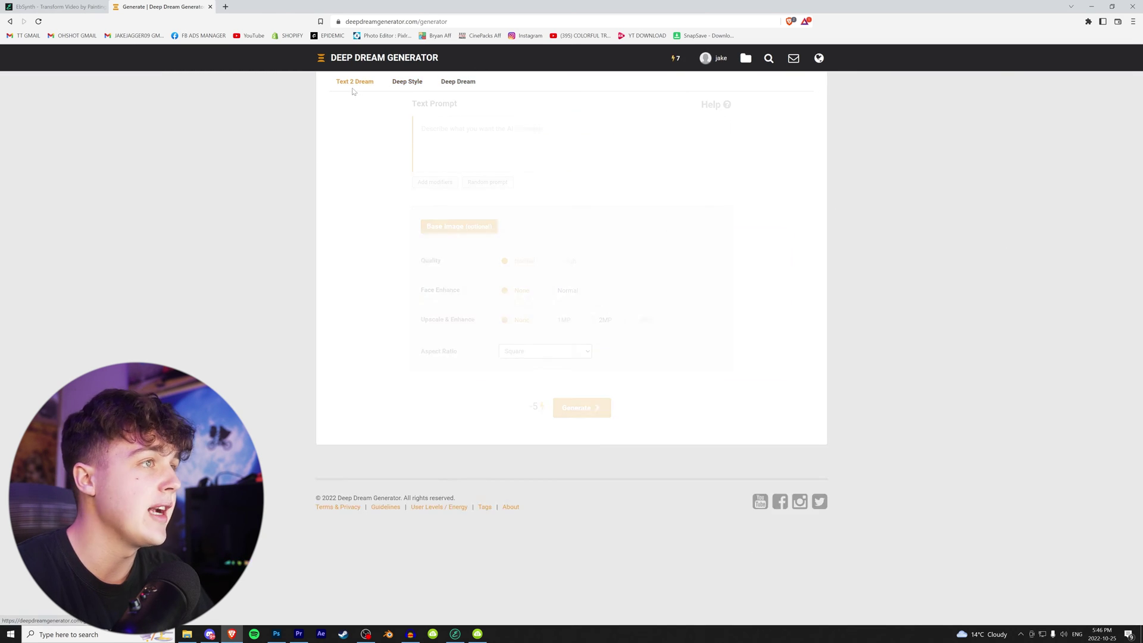
pyautogui.click(402, 84)
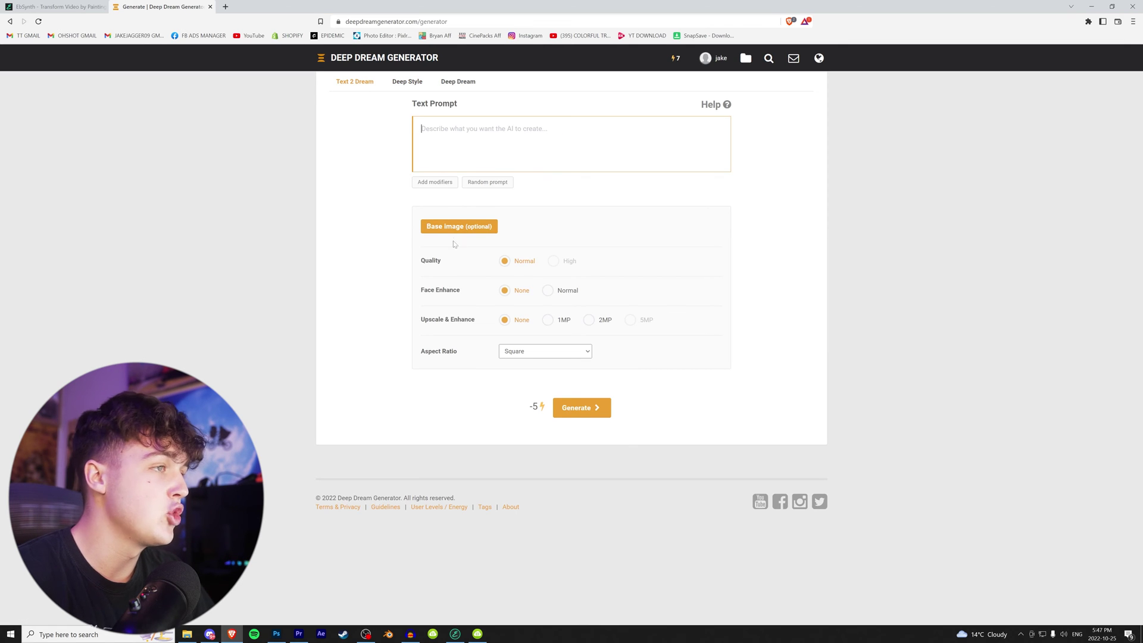
# Step: Upload the exported SoFaygo still 012 from folder 2 and use it as the Text 2 Dream base image
pyautogui.click(458, 233)
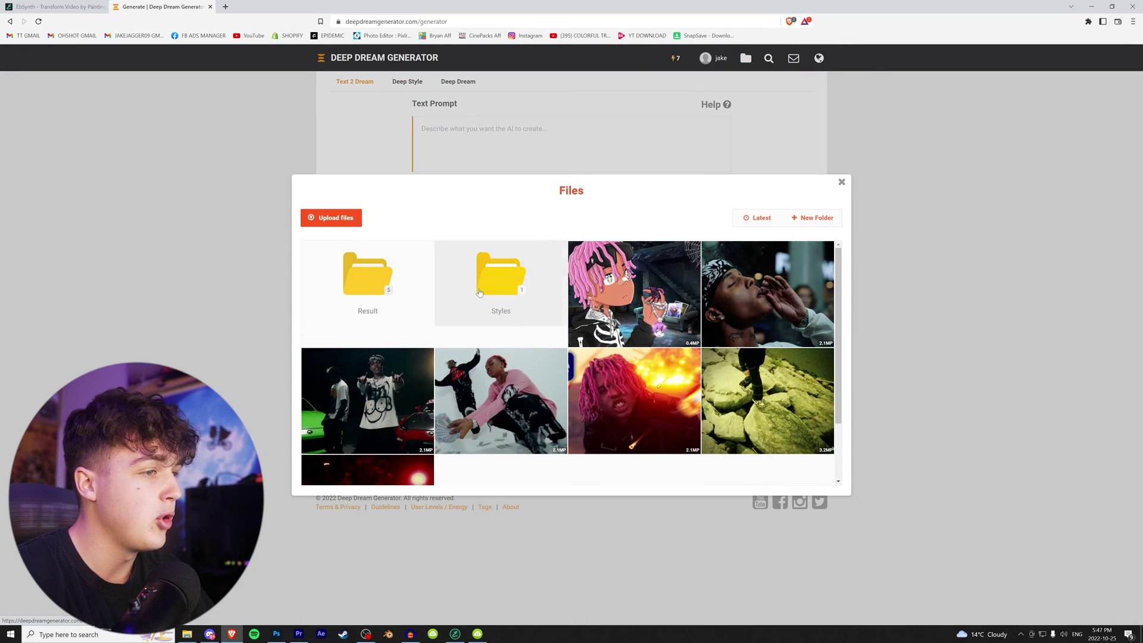
pyautogui.click(331, 218)
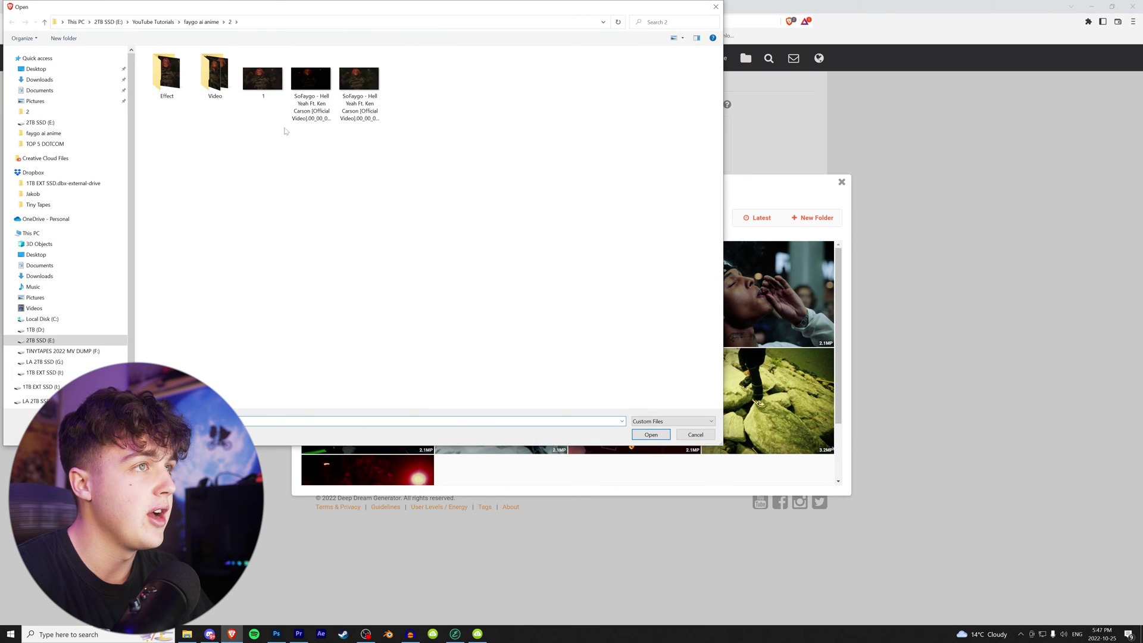
pyautogui.doubleClick(369, 94)
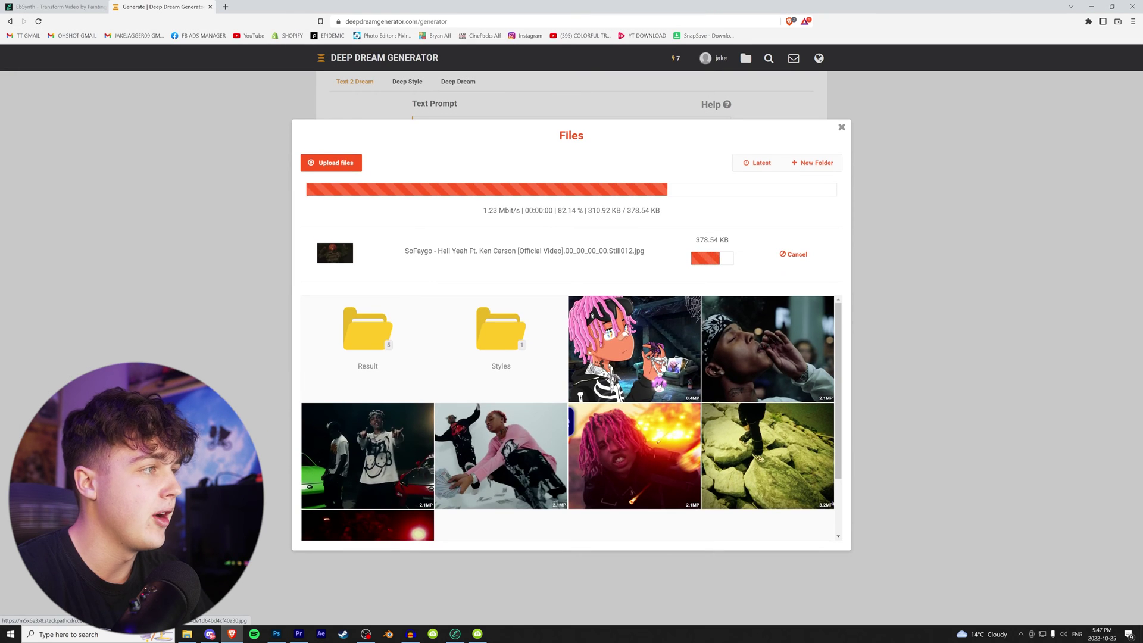
pyautogui.click(430, 284)
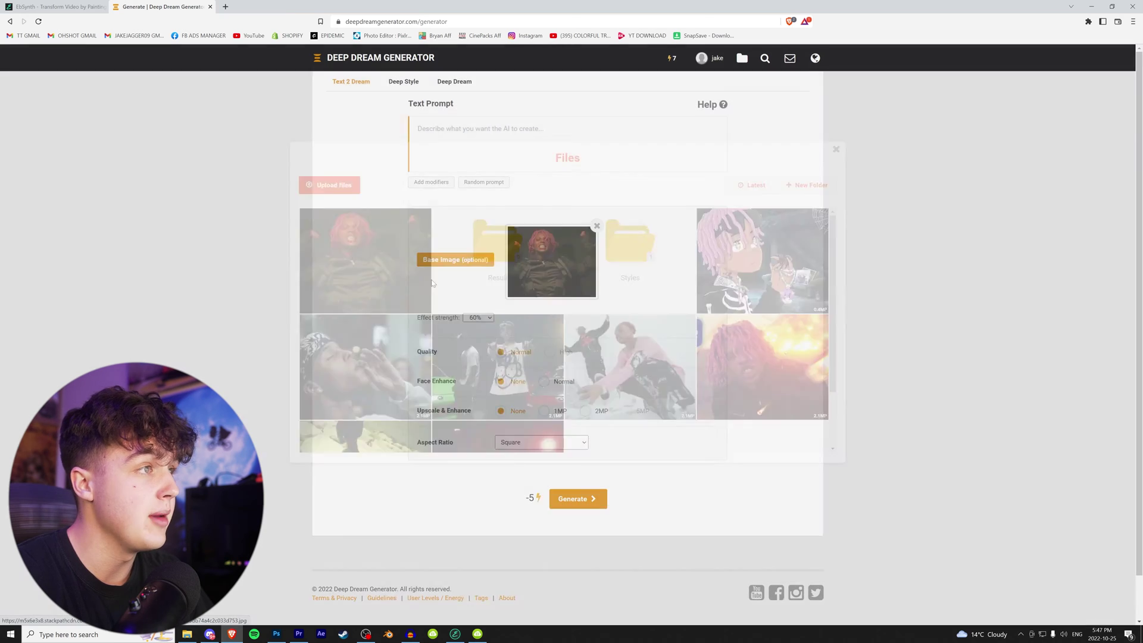
# Step: Generate the image with 30% effect strength, the prompt "anime art style" and a Landscape aspect ratio
pyautogui.click(478, 318)
pyautogui.click(483, 342)
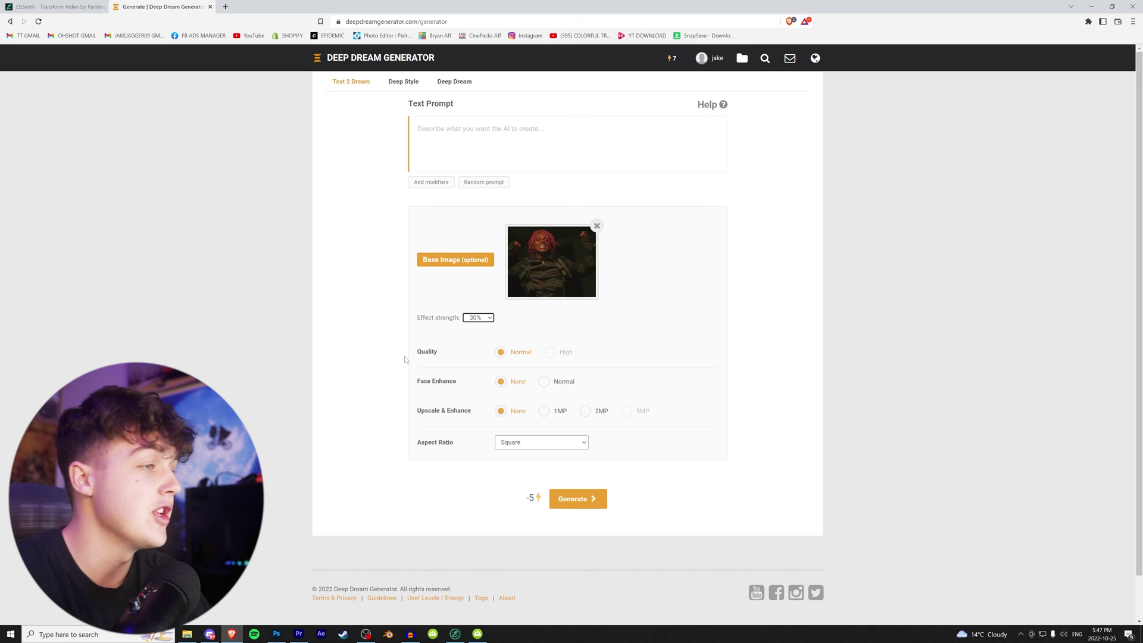
pyautogui.click(480, 134)
pyautogui.write('anime art style')
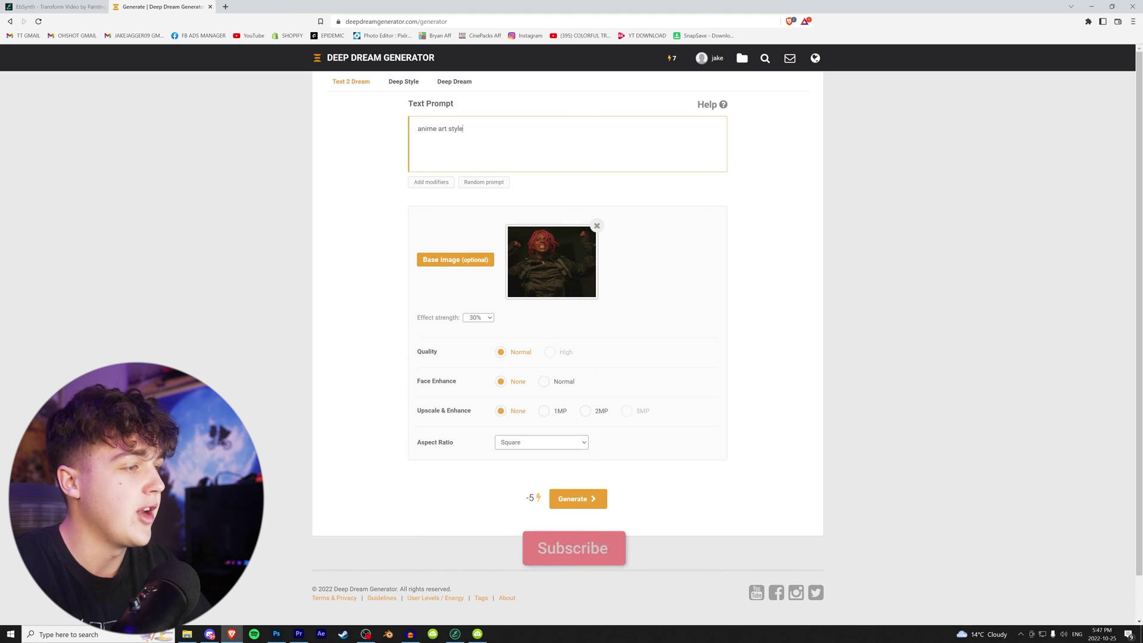
pyautogui.click(545, 443)
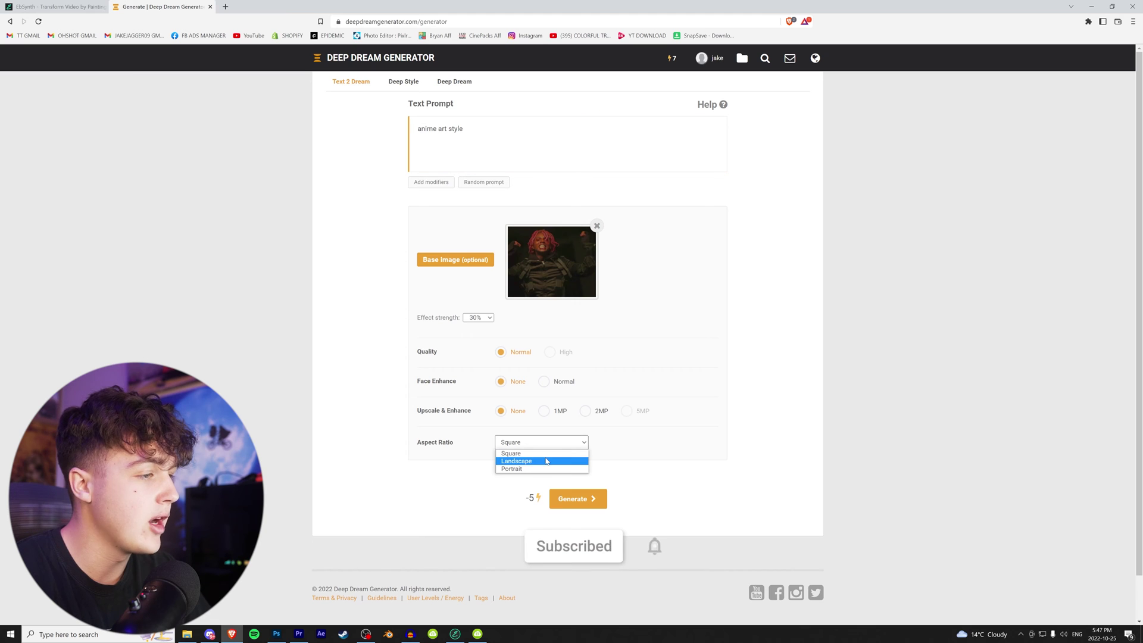
pyautogui.click(548, 461)
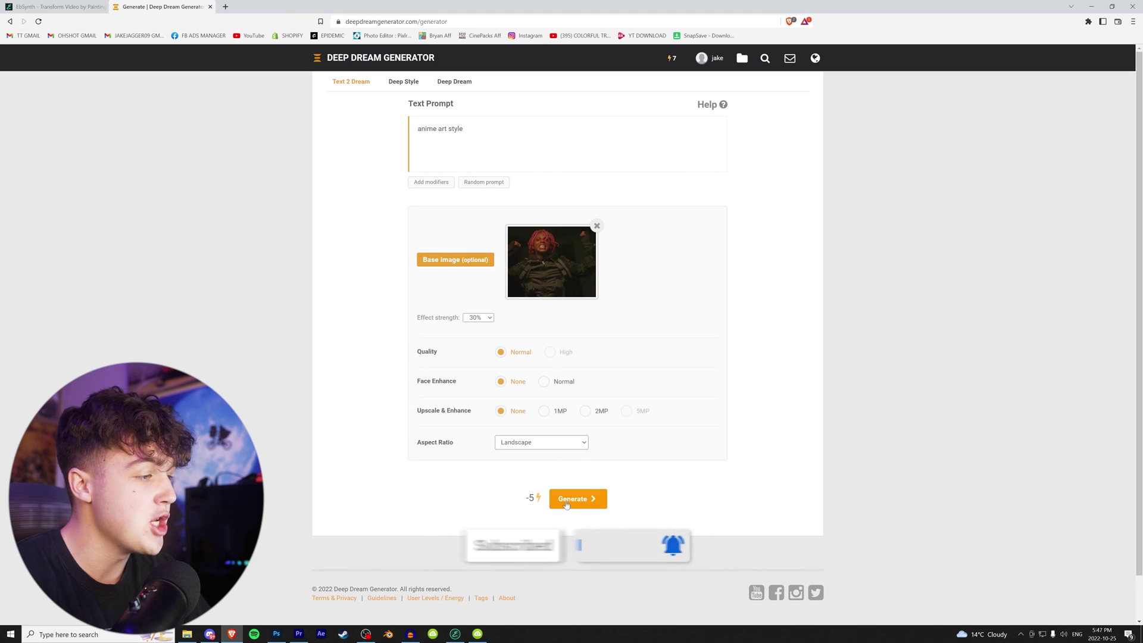
pyautogui.click(567, 499)
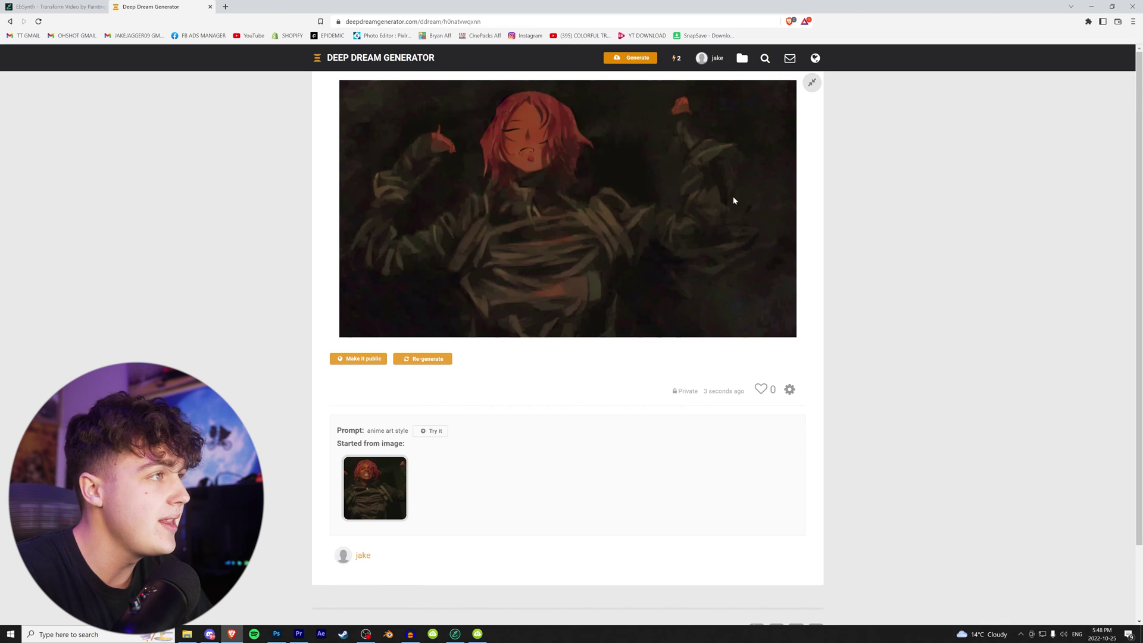
# Step: Open the generated image's re-generation settings and check the effect strength options
pyautogui.click(423, 360)
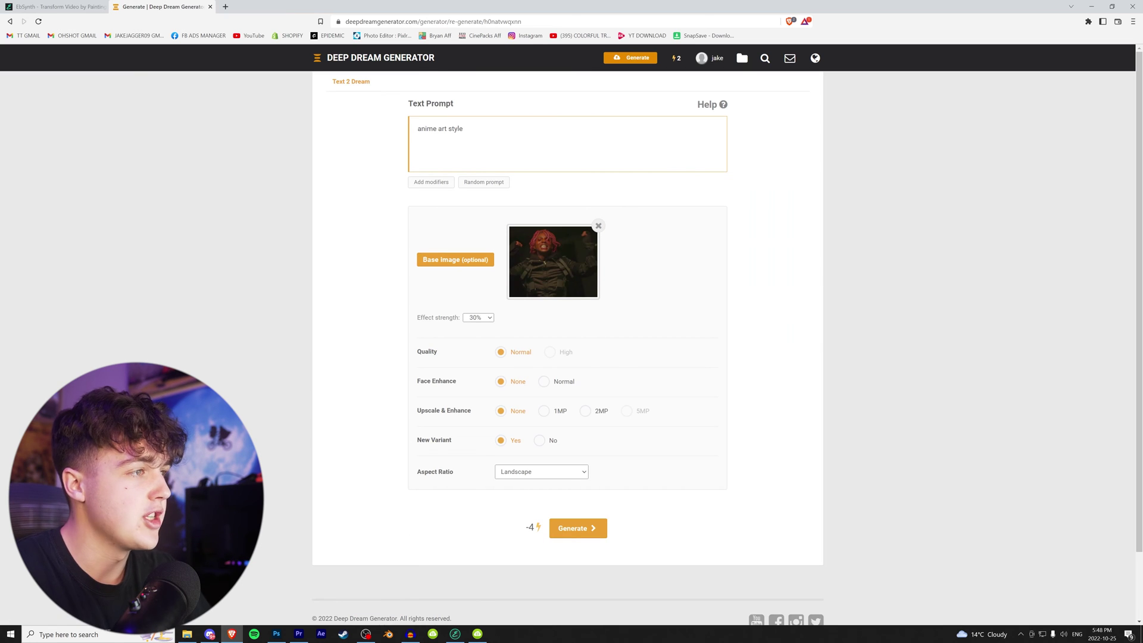
pyautogui.click(478, 317)
pyautogui.click(510, 335)
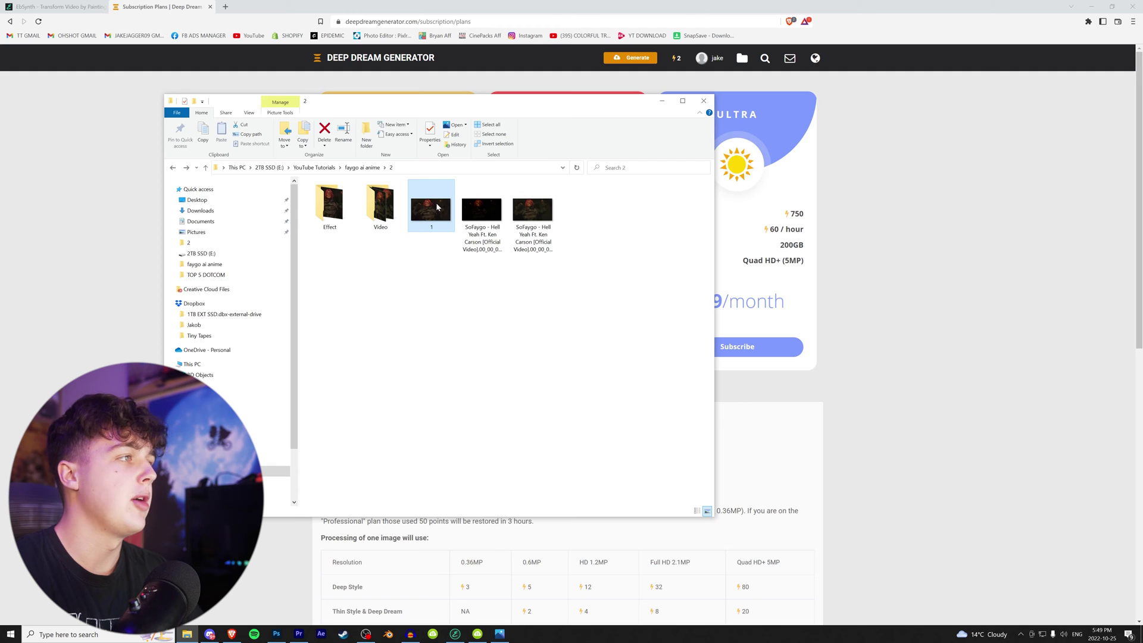
# Step: Examine the stylised image 1 in folder 2 up close, and close the viewer
pyautogui.doubleClick(437, 207)
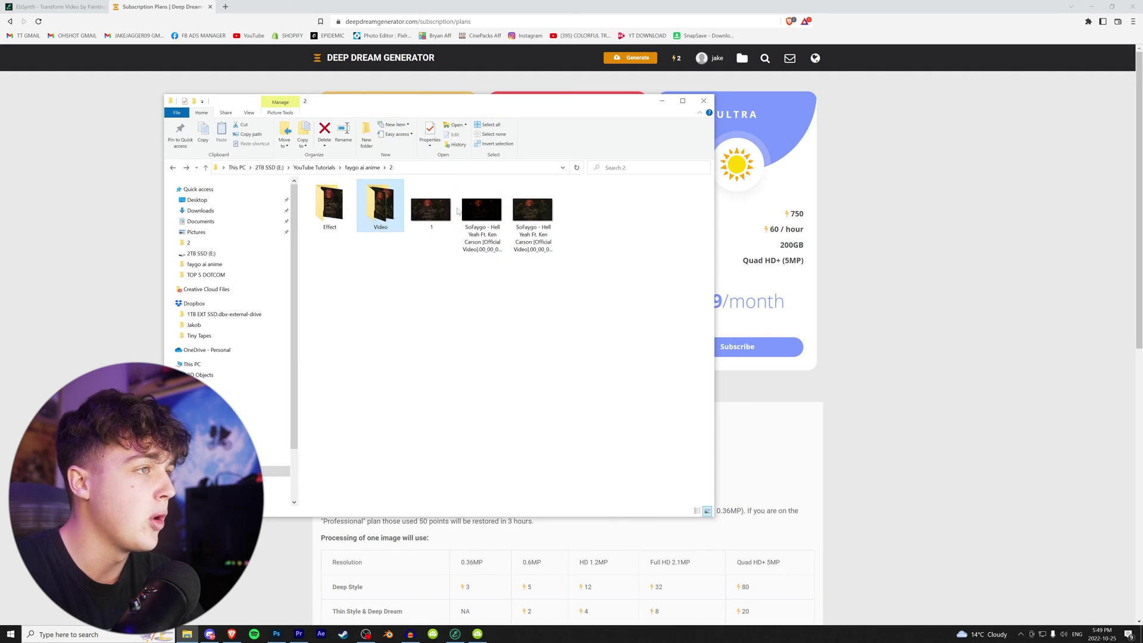
pyautogui.doubleClick(431, 208)
pyautogui.scroll(3, 605, 263)
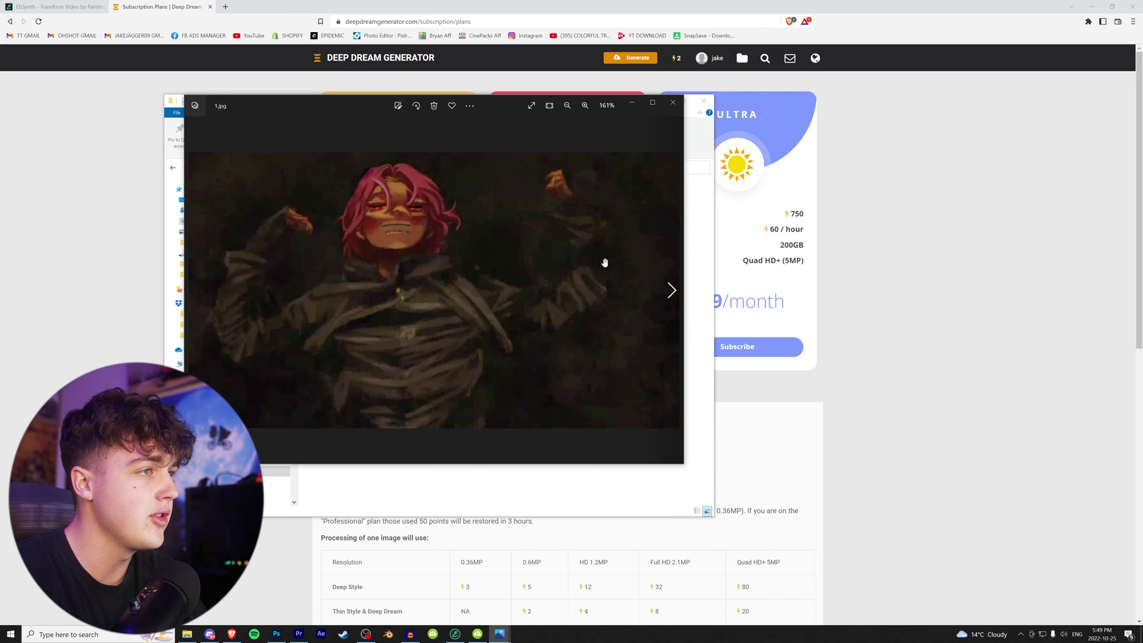
pyautogui.press('Escape')
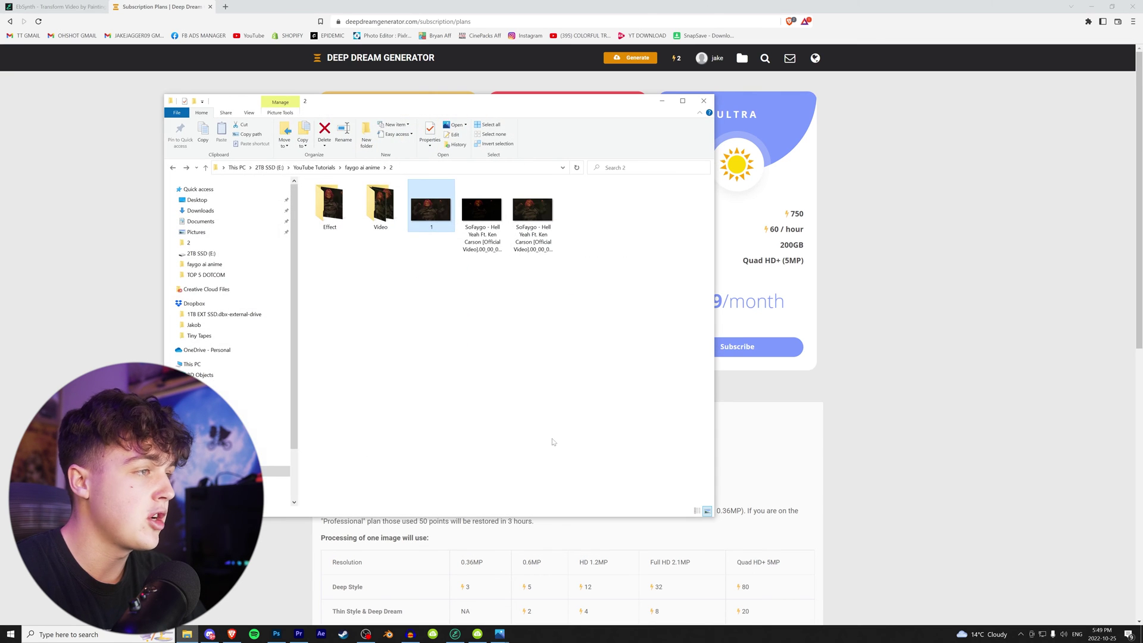
# Step: Check the numbered frames in the Video folder, and open the Effect folder beside it
pyautogui.click(349, 309)
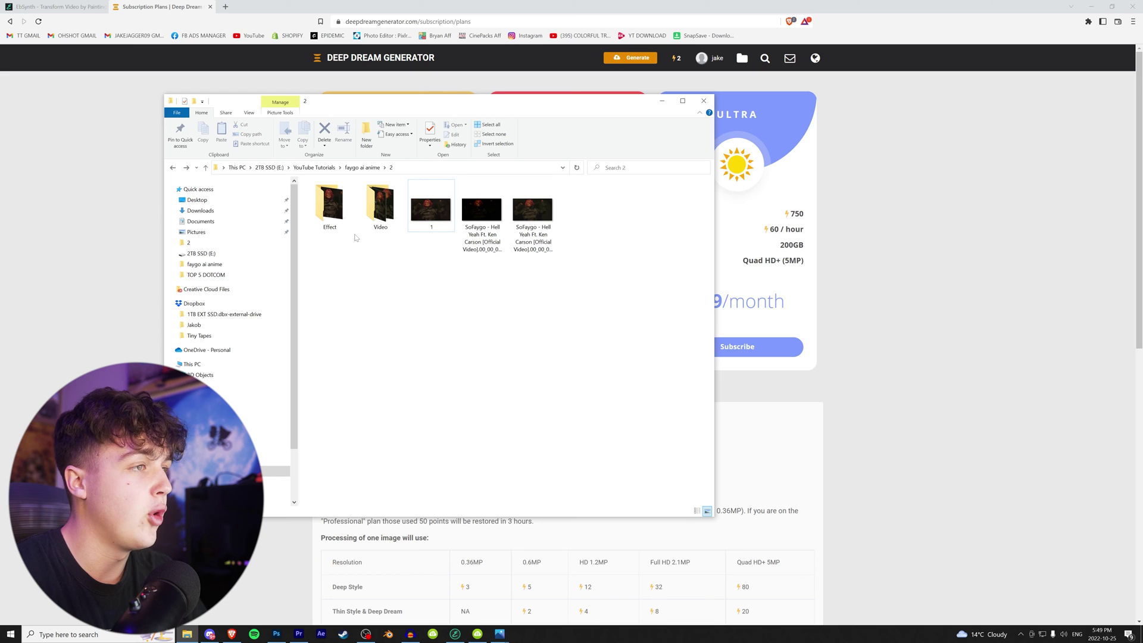
pyautogui.click(381, 207)
pyautogui.keyDown('ctrl'); pyautogui.click(348, 221); pyautogui.keyUp('ctrl')
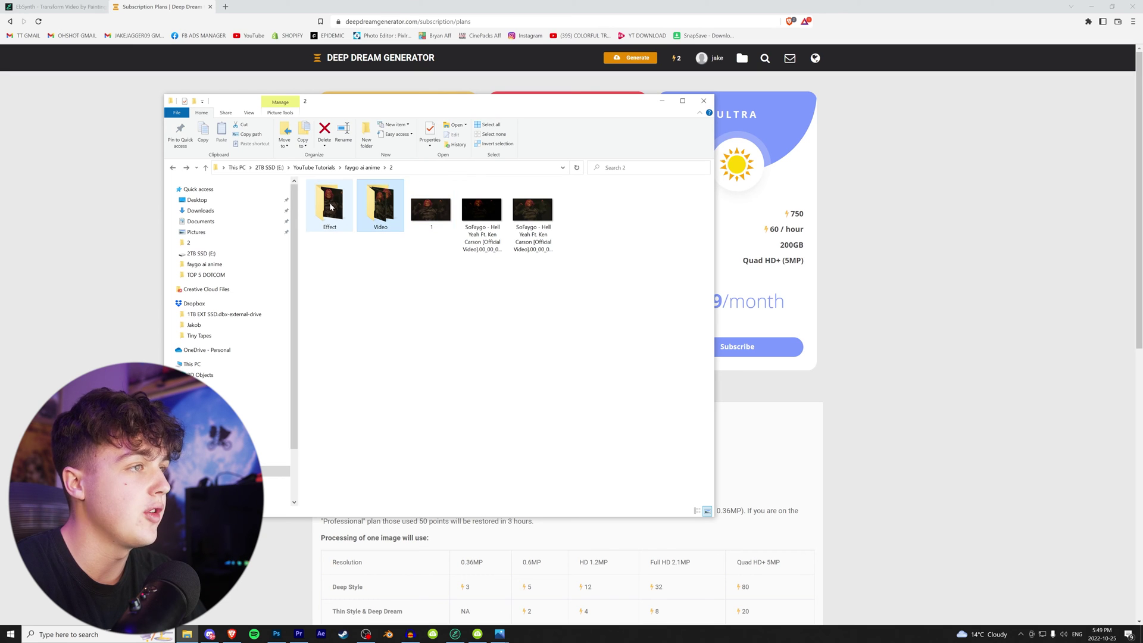
pyautogui.doubleClick(379, 207)
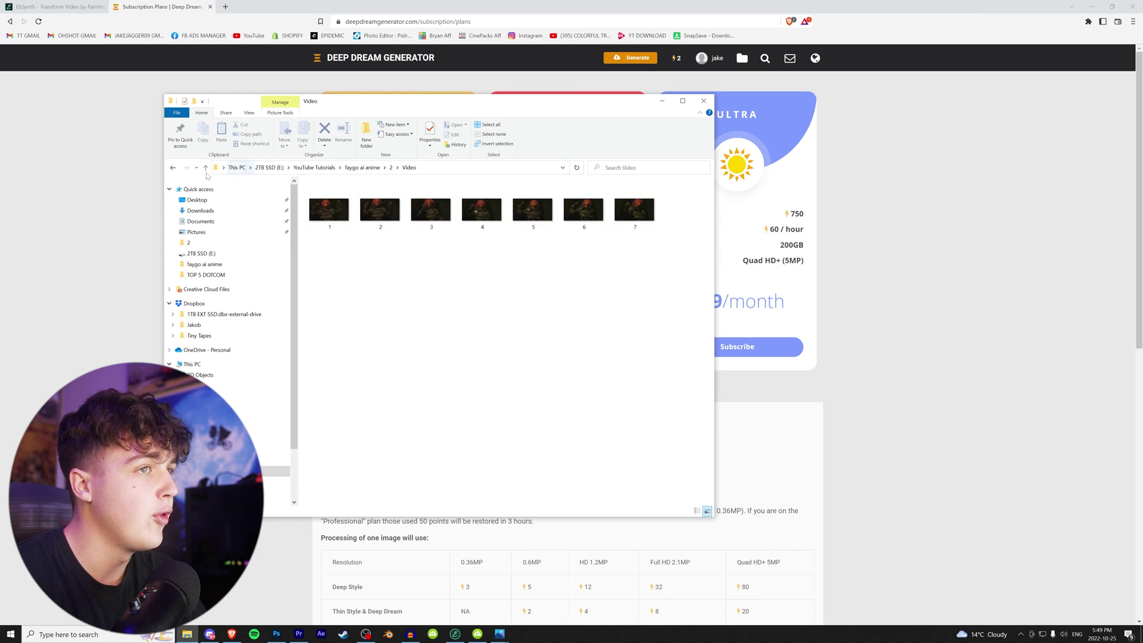
pyautogui.hotkey('alt', 'Left')
pyautogui.click(326, 212)
pyautogui.doubleClick(327, 213)
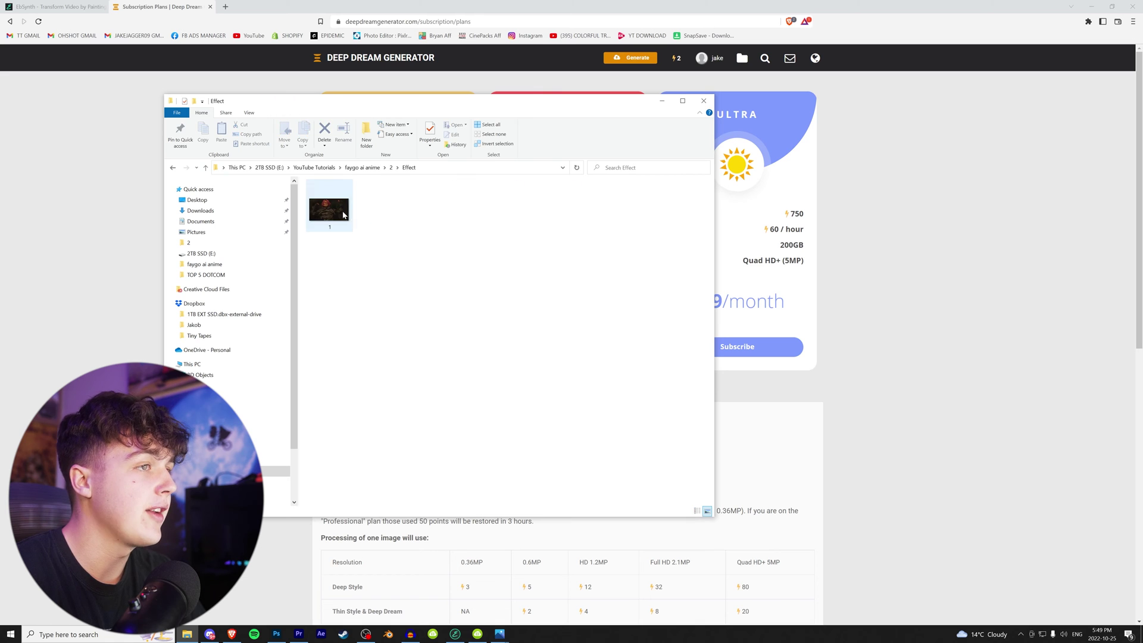
# Step: Examine image 1 in the Effect folder up close, and close the viewer
pyautogui.doubleClick(328, 207)
pyautogui.scroll(2, 374, 283)
pyautogui.scroll(-3, 481, 287)
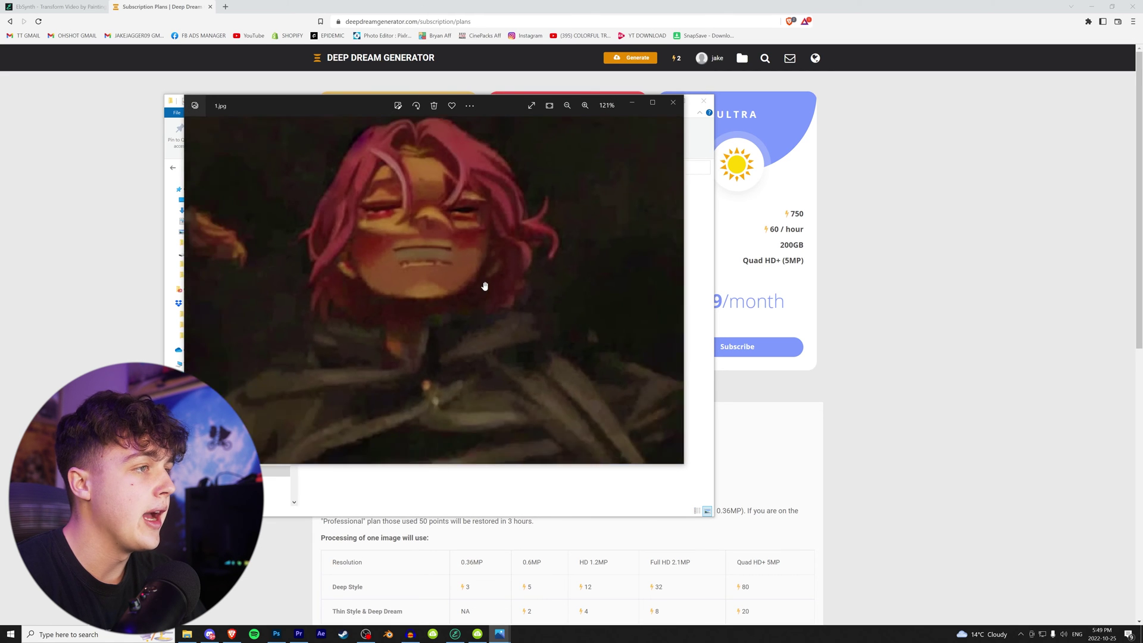
pyautogui.click(673, 103)
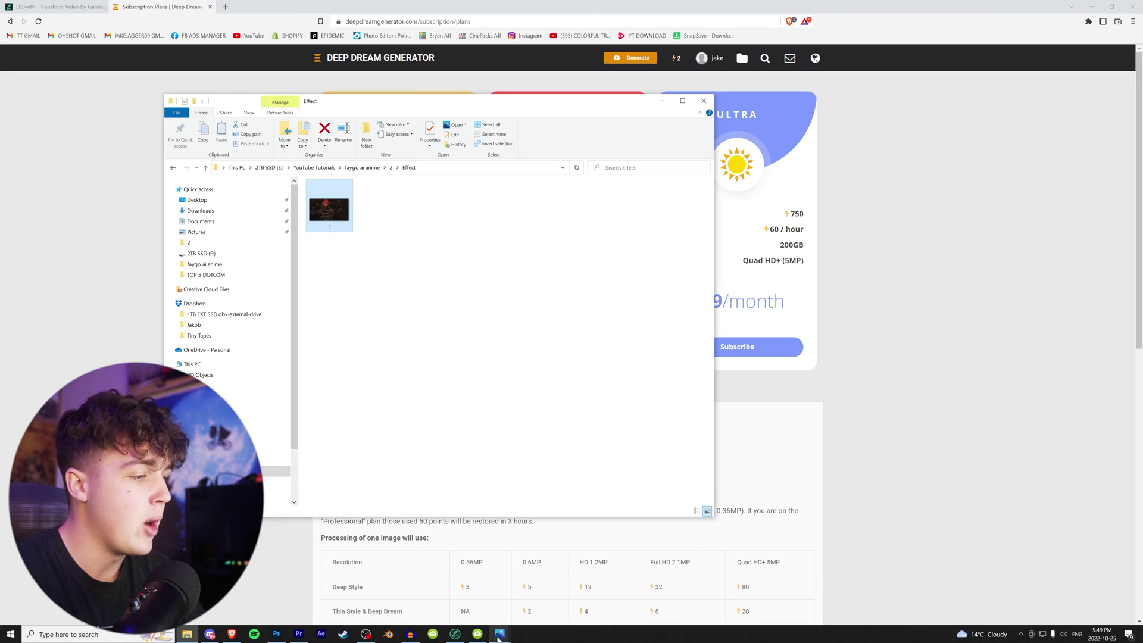
# Step: Switch to EbSynth and reposition the window to make the project folders accessible beside it
pyautogui.click(455, 634)
pyautogui.moveTo(405, 142); pyautogui.dragTo(444, 167)
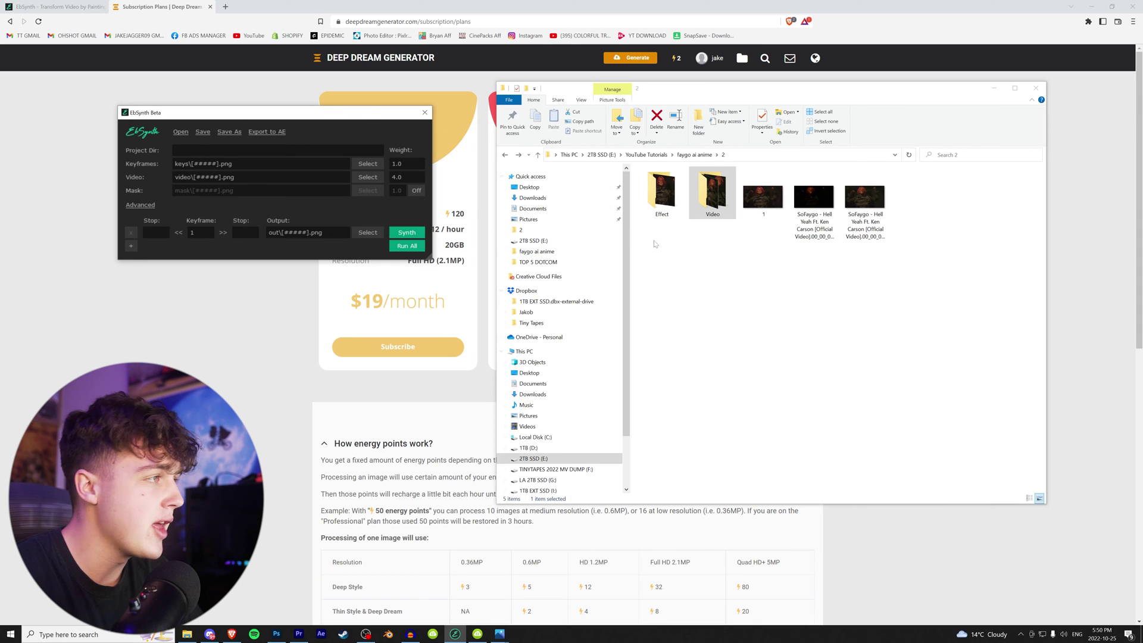
# Step: Load the Video folder as video and the Effect folder as keyframes, choose project folder 2 for the output, and run the full synthesis
pyautogui.moveTo(716, 196); pyautogui.dragTo(223, 164)
pyautogui.click(663, 199)
pyautogui.click(368, 233)
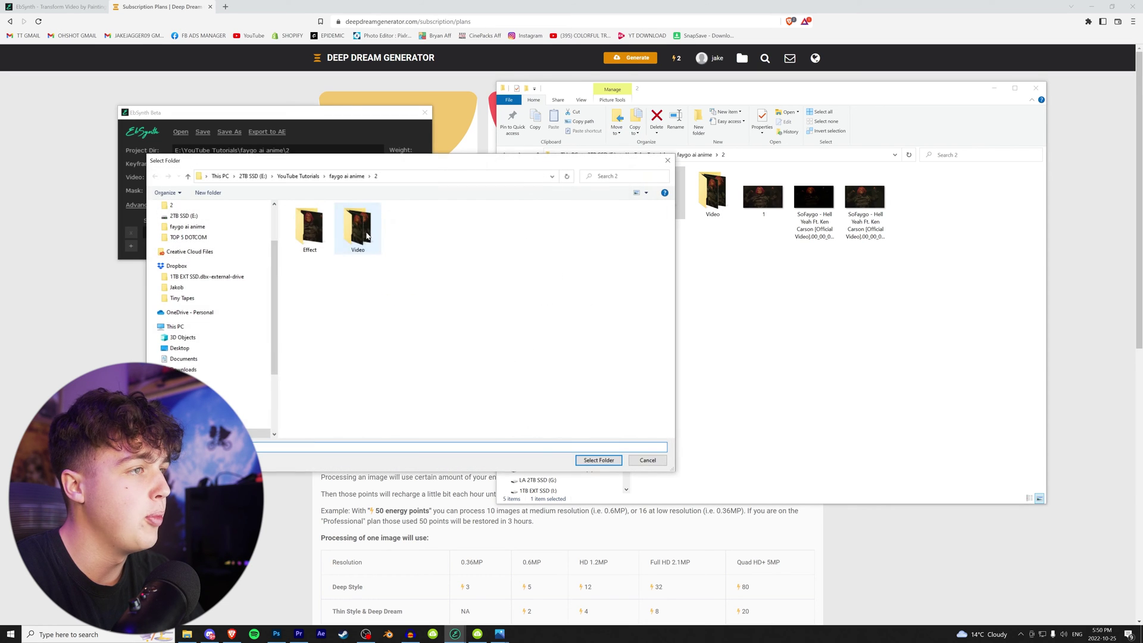
pyautogui.click(598, 461)
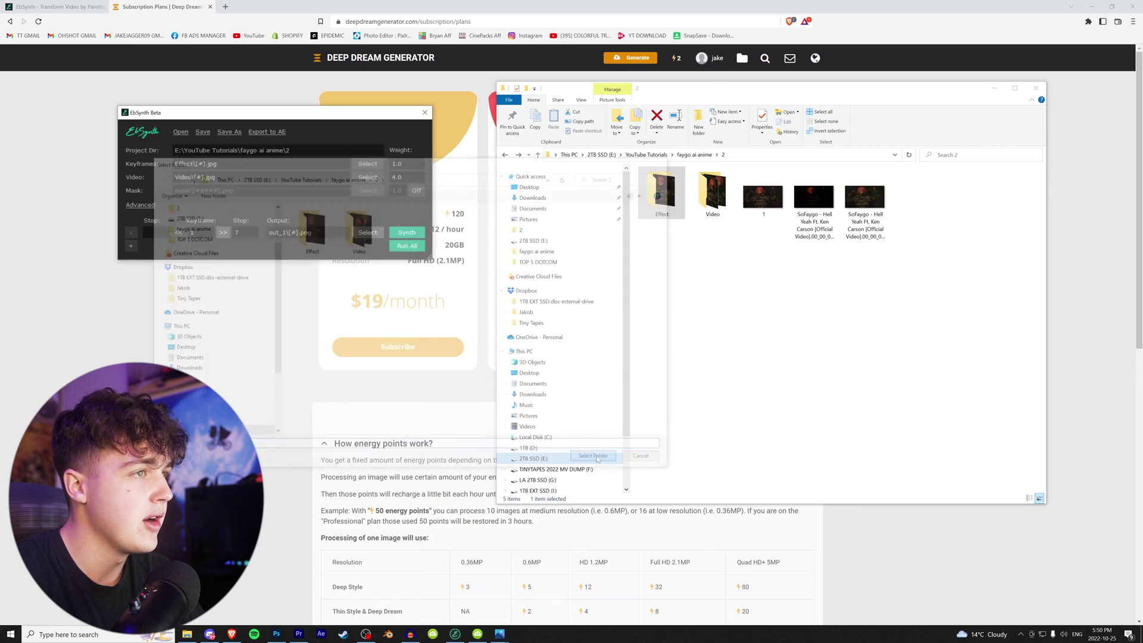
pyautogui.click(410, 246)
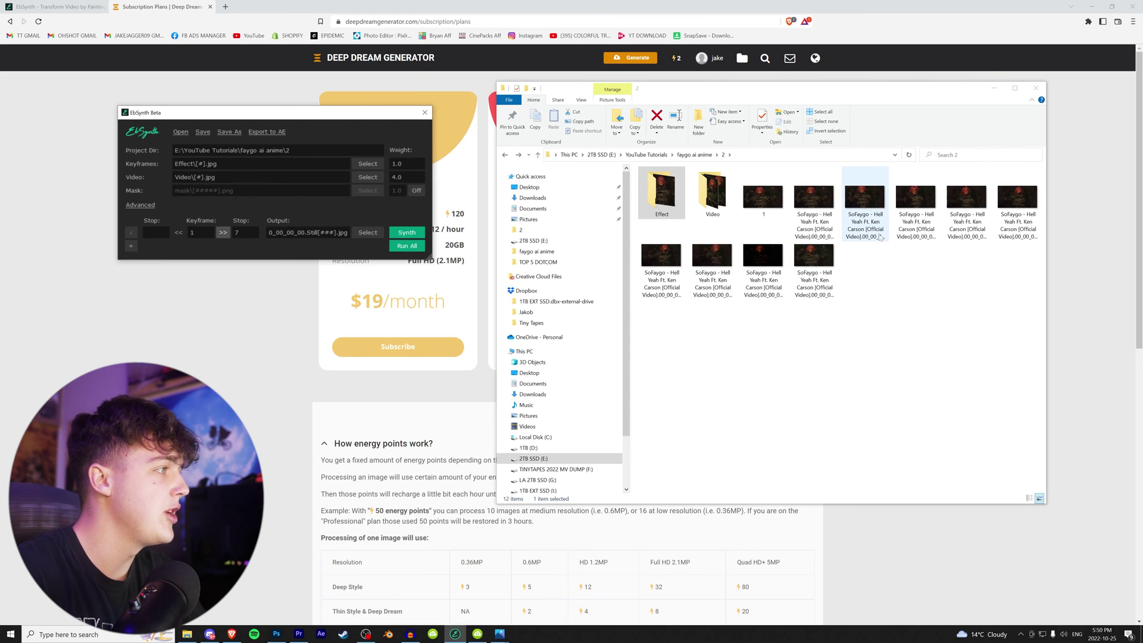
# Step: Examine the synthesised frames in folder 2 one after another in the image viewer, and close it
pyautogui.doubleClick(815, 206)
pyautogui.click(672, 290)
pyautogui.click(673, 290)
pyautogui.click(672, 290)
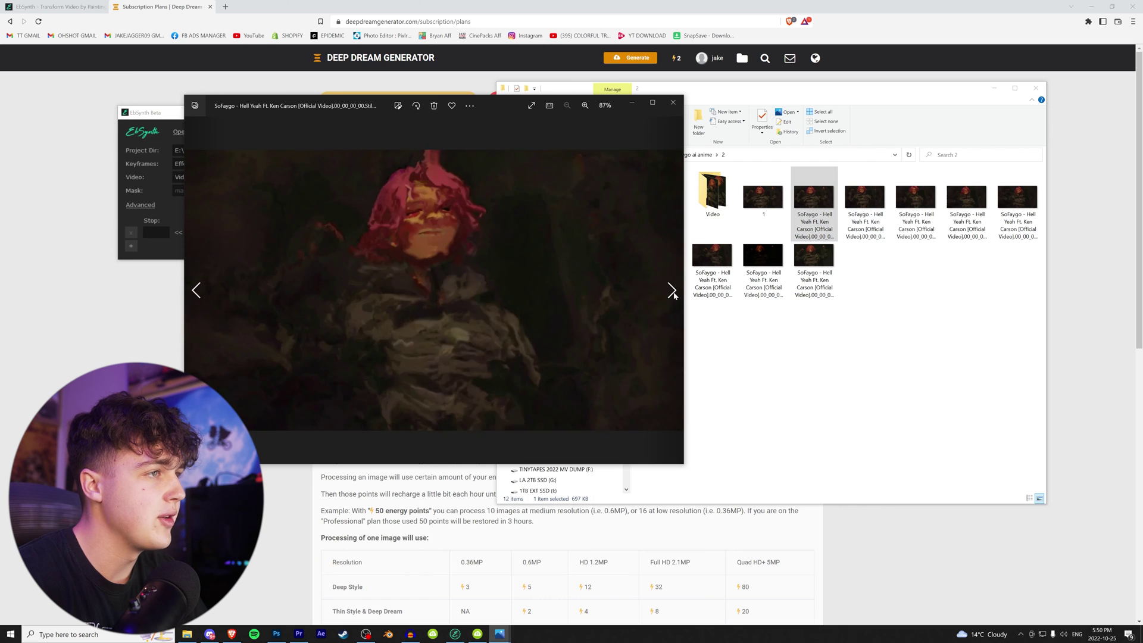
pyautogui.click(673, 292)
pyautogui.click(673, 292)
pyautogui.click(672, 291)
pyautogui.click(672, 291)
pyautogui.click(673, 102)
# Step: Switch to Premiere Pro, move the V2 clip past the end of the footage, and place the seven synthesised frames on the timeline
pyautogui.click(298, 634)
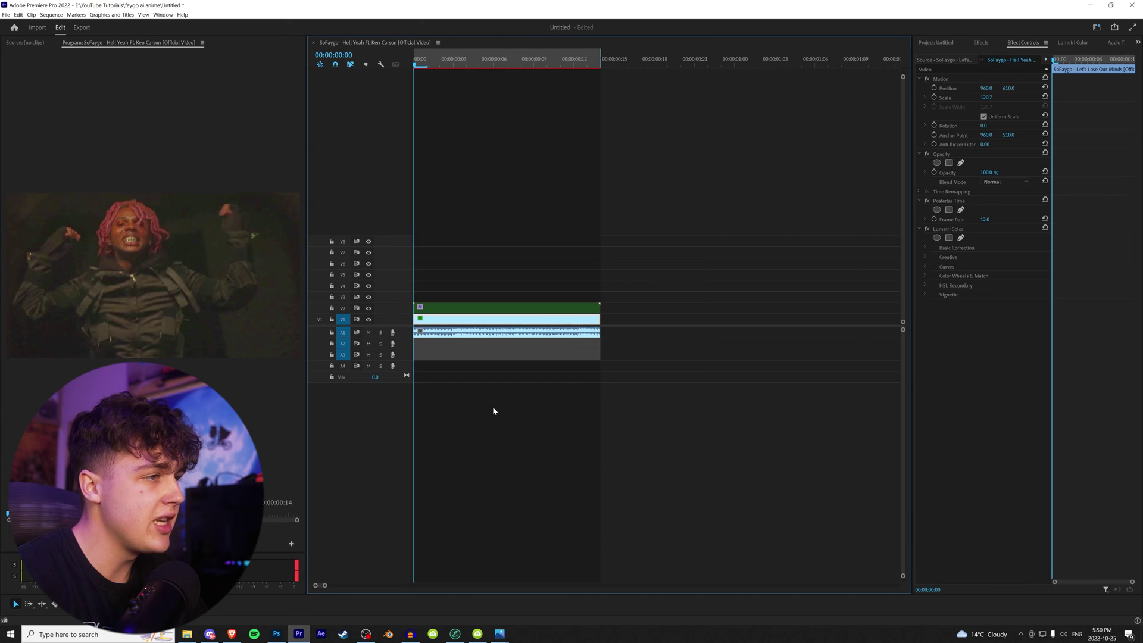
pyautogui.moveTo(579, 308); pyautogui.dragTo(797, 310)
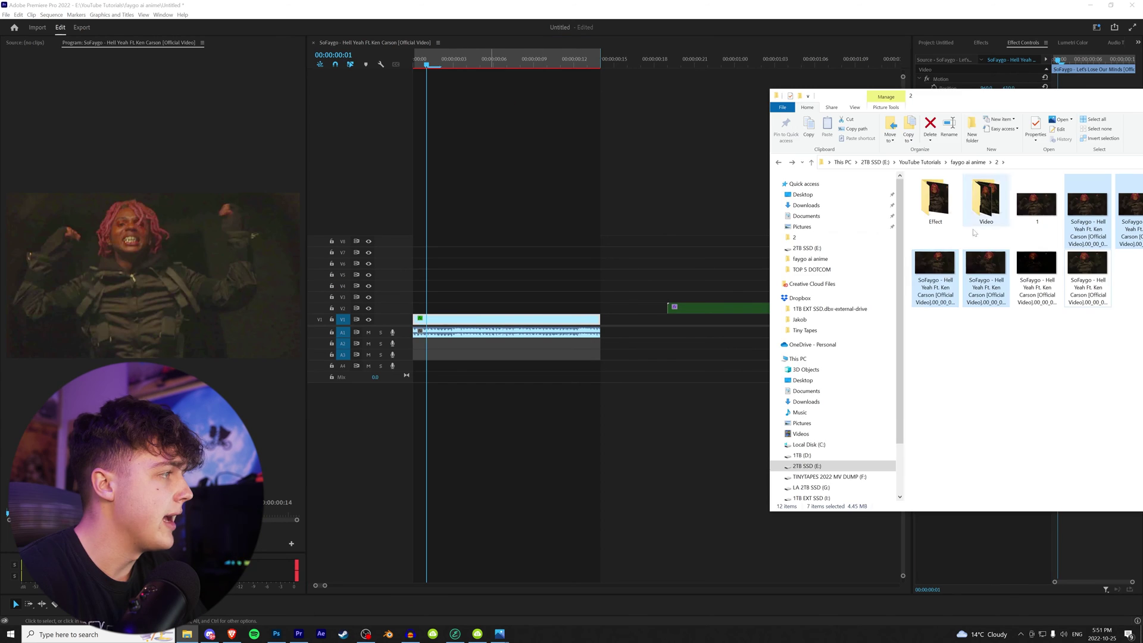
pyautogui.moveTo(1087, 229); pyautogui.dragTo(424, 262)
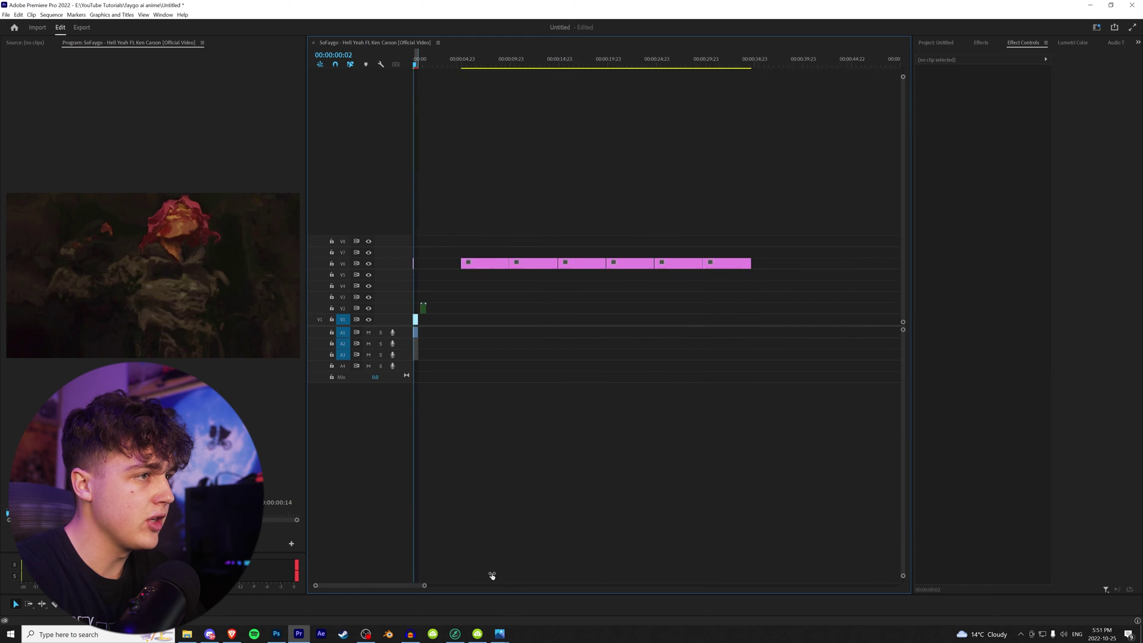
# Step: Shorten the seven stills to two frames each and stagger them end to end on tracks V3 to V9 above the footage
pyautogui.moveTo(492, 585); pyautogui.dragTo(372, 585)
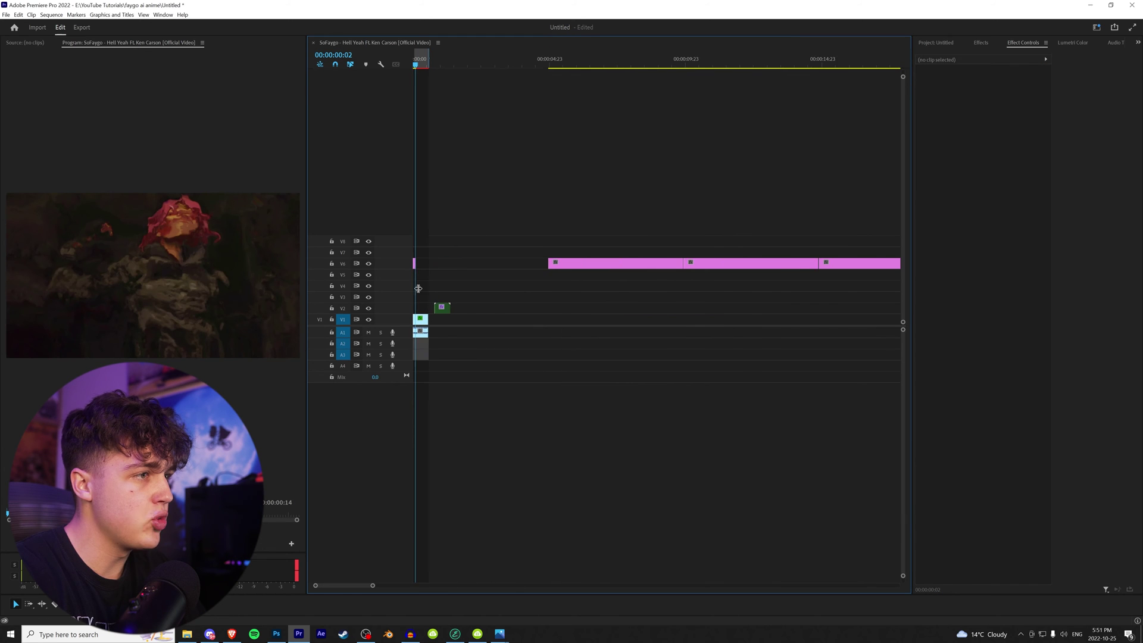
pyautogui.press('=')
pyautogui.press('=')
pyautogui.moveTo(428, 266); pyautogui.dragTo(423, 266)
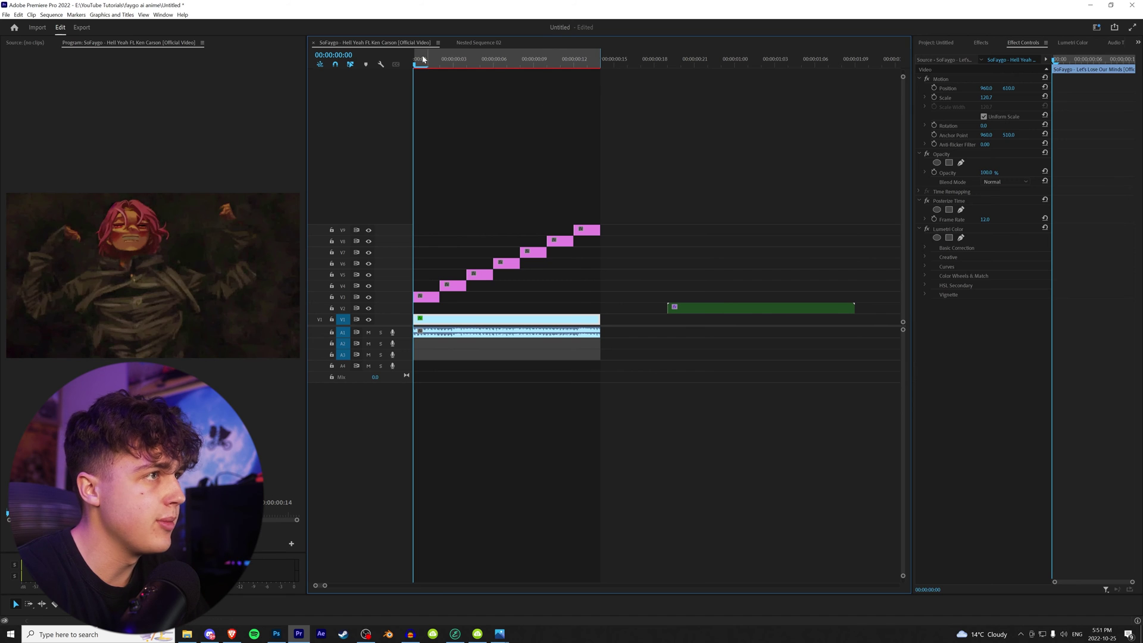
# Step: Review the staggered stills against the original footage by toggling the second and third ones off and on, and return to the sequence start
pyautogui.click(433, 62)
pyautogui.moveTo(433, 62)
pyautogui.mouseDown()
pyautogui.moveTo(406, 63)
pyautogui.moveTo(456, 63)
pyautogui.mouseUp()
pyautogui.click(455, 288)
pyautogui.hotkey('shift', 'e')
pyautogui.hotkey('shift', 'e')
pyautogui.click(480, 64)
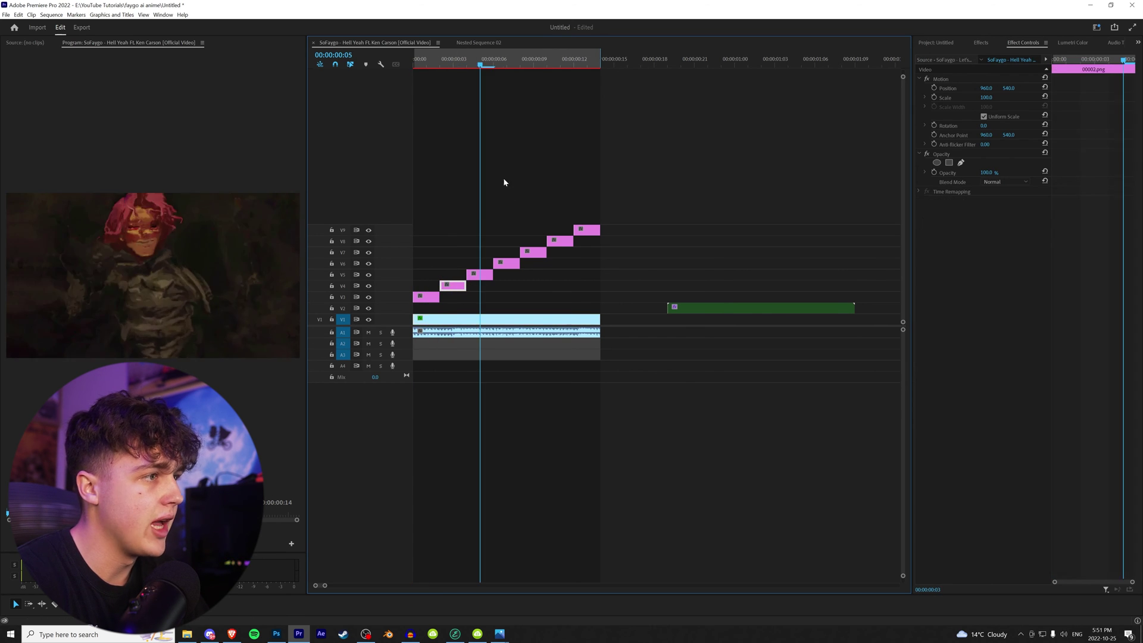
pyautogui.click(483, 276)
pyautogui.hotkey('shift', 'e')
pyautogui.hotkey('shift', 'e')
pyautogui.moveTo(453, 63); pyautogui.dragTo(352, 69)
pyautogui.press('space')
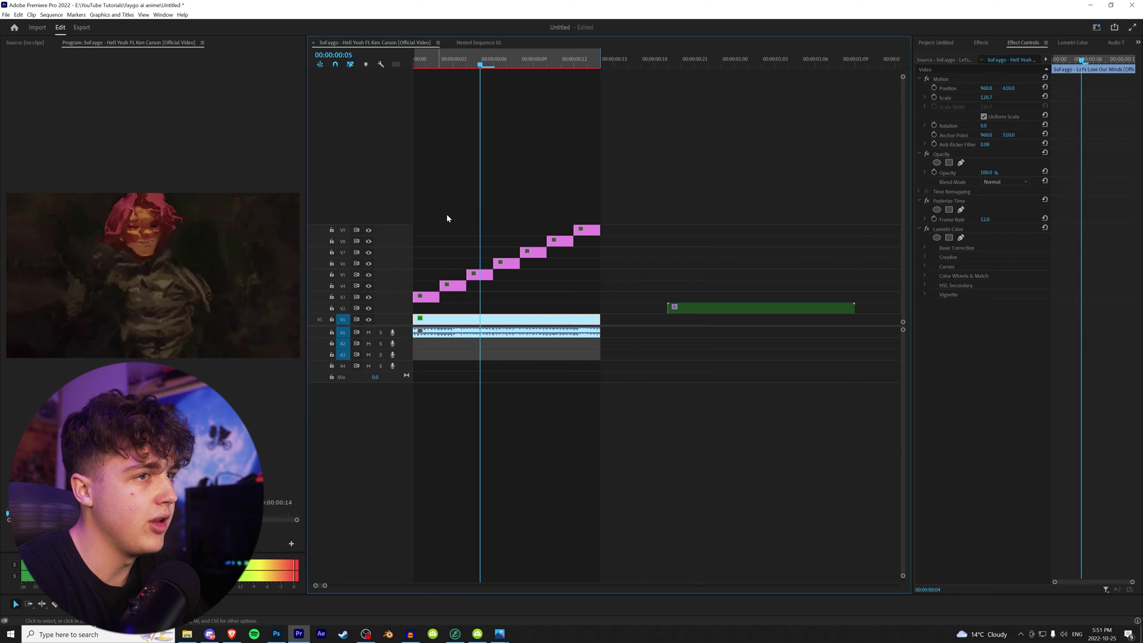
pyautogui.press('Home')
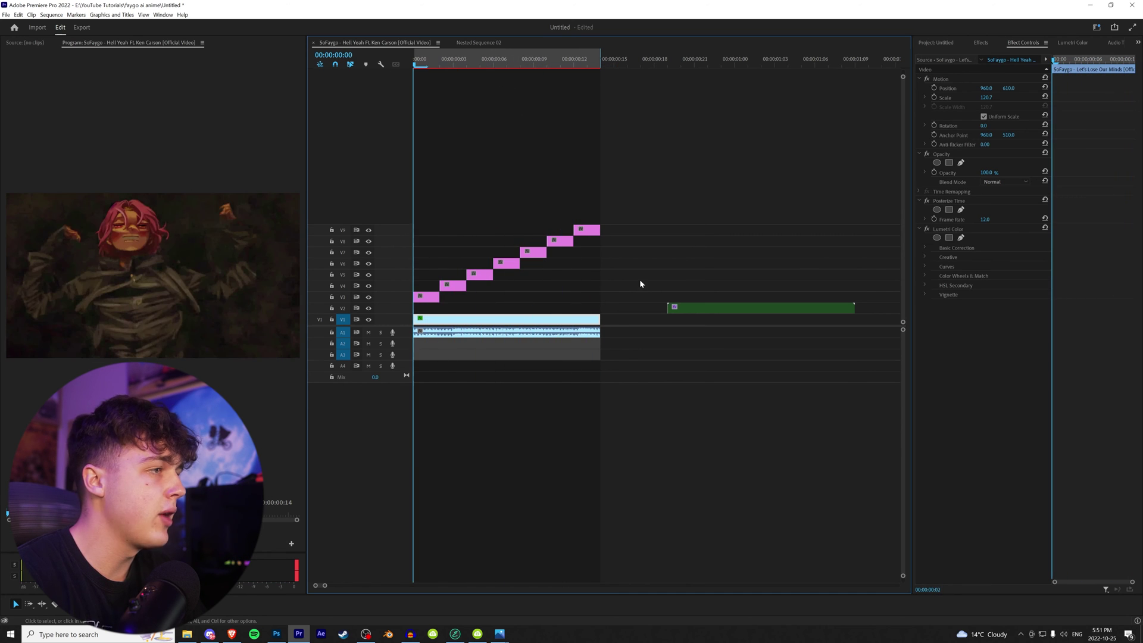
# Step: Nest the seven staggered stills into a single sequence
pyautogui.moveTo(642, 174); pyautogui.dragTo(409, 304)
pyautogui.rightClick(431, 296)
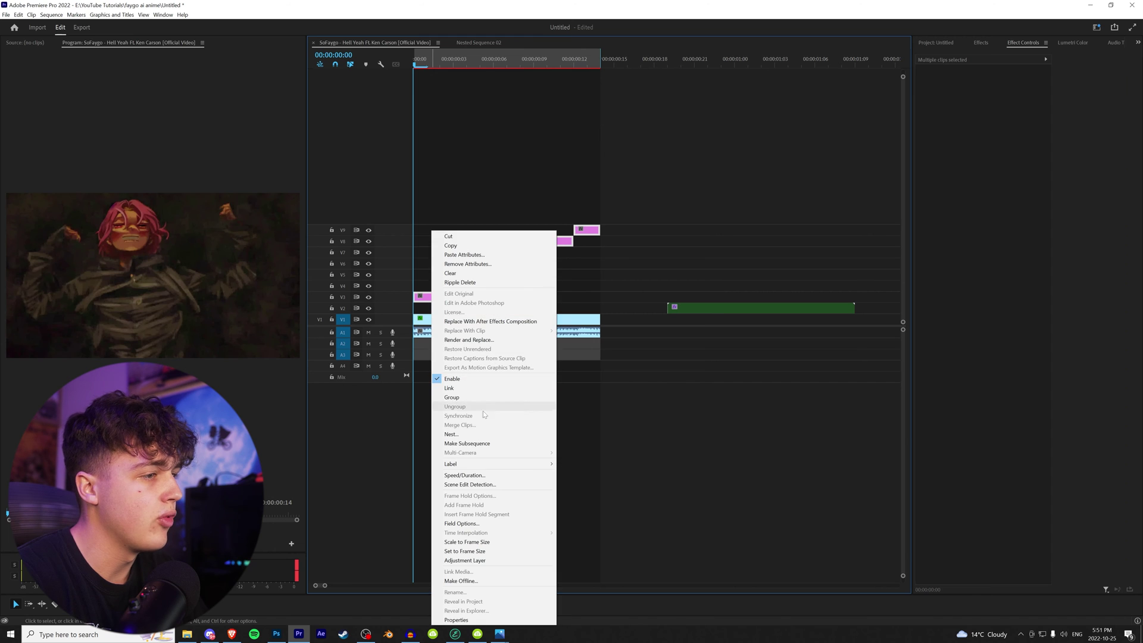
pyautogui.click(451, 434)
pyautogui.click(552, 327)
# Step: Compare the nested sequence with and without its Lumetri Basic Correction at frame 3
pyautogui.moveTo(463, 62)
pyautogui.mouseDown()
pyautogui.moveTo(492, 61)
pyautogui.moveTo(453, 62)
pyautogui.mouseUp()
pyautogui.click(726, 312)
pyautogui.hotkey('shift', 'e')
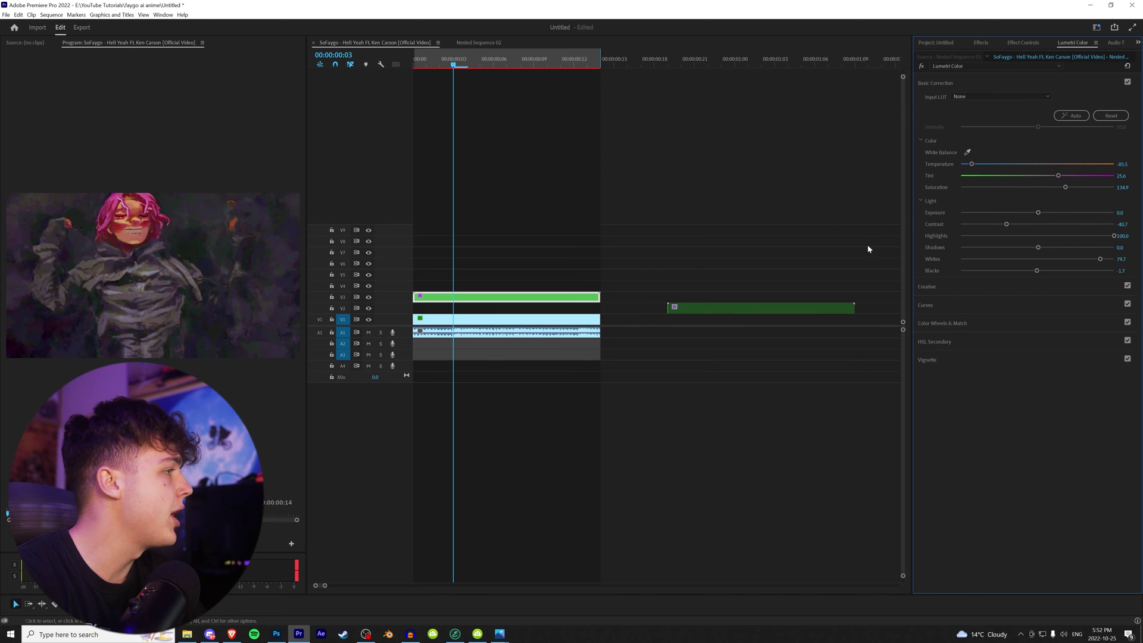
pyautogui.click(1128, 84)
pyautogui.click(1128, 83)
pyautogui.click(1128, 83)
pyautogui.click(1128, 83)
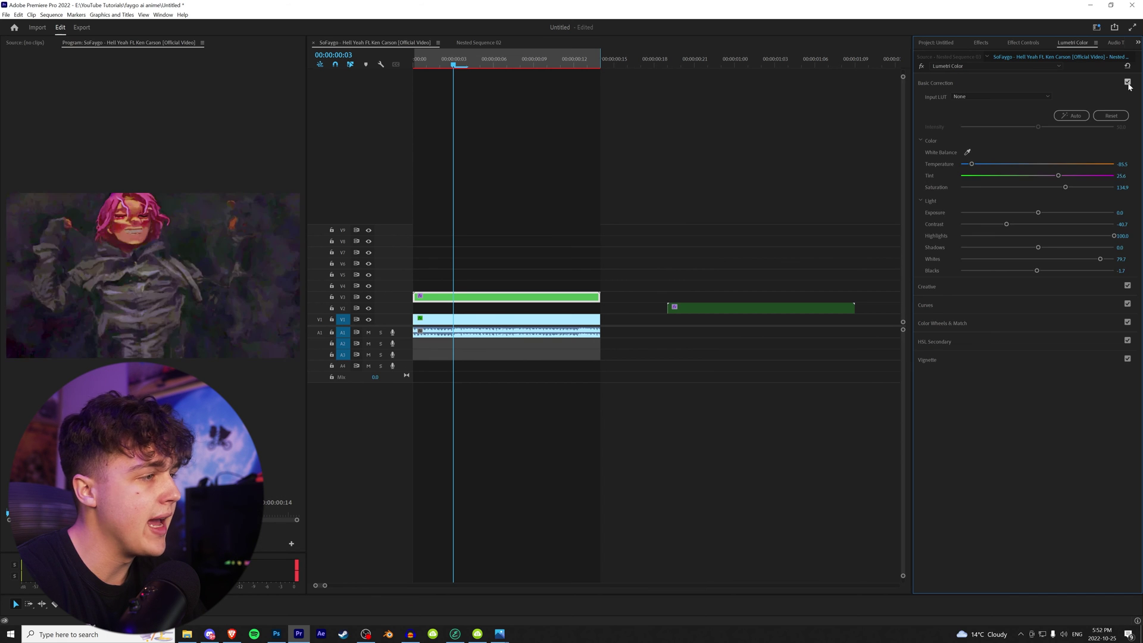
pyautogui.click(1128, 83)
pyautogui.click(1128, 83)
# Step: Apply the Universe Glow effect to the nested sequence on V3 and set its intensity to 0.4
pyautogui.click(981, 42)
pyautogui.moveTo(964, 191); pyautogui.dragTo(543, 299)
pyautogui.click(1023, 42)
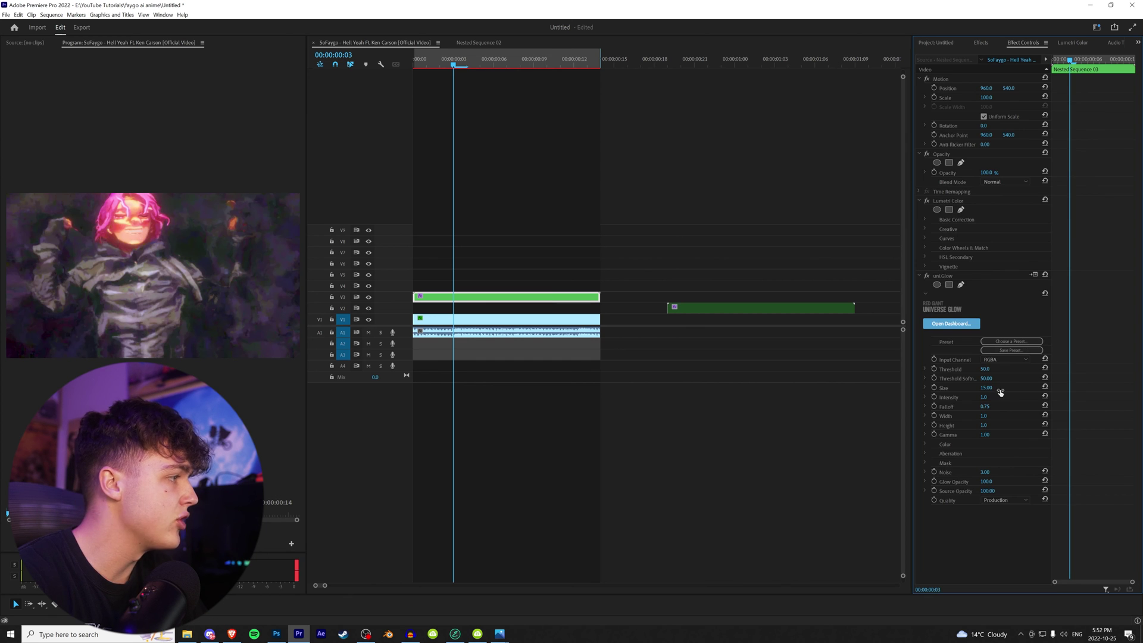
pyautogui.moveTo(984, 398); pyautogui.dragTo(981, 397)
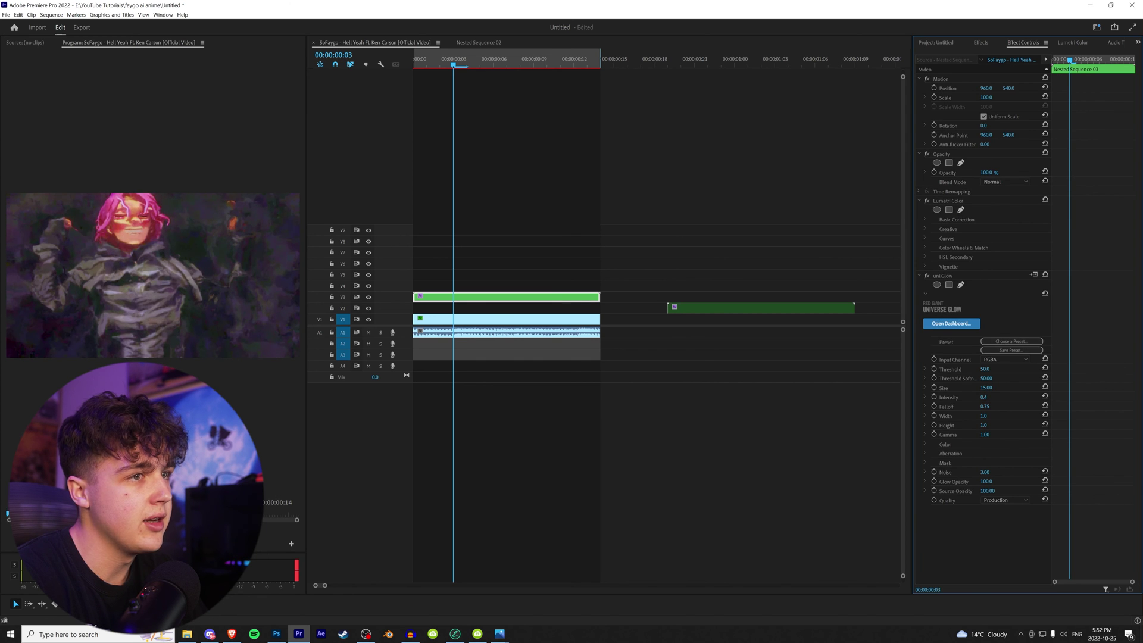
# Step: Compare the picture with and without the glow, and review the nested sequence in an enlarged preview and at several frames
pyautogui.click(925, 275)
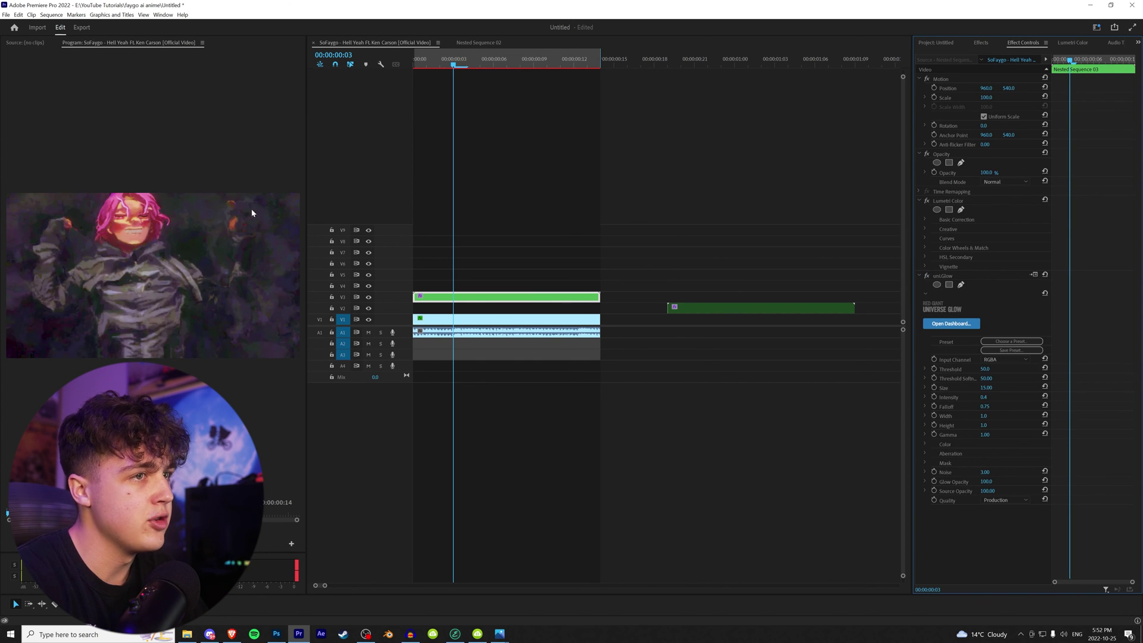
pyautogui.press('`')
pyautogui.press('`')
pyautogui.moveTo(461, 65); pyautogui.dragTo(413, 64)
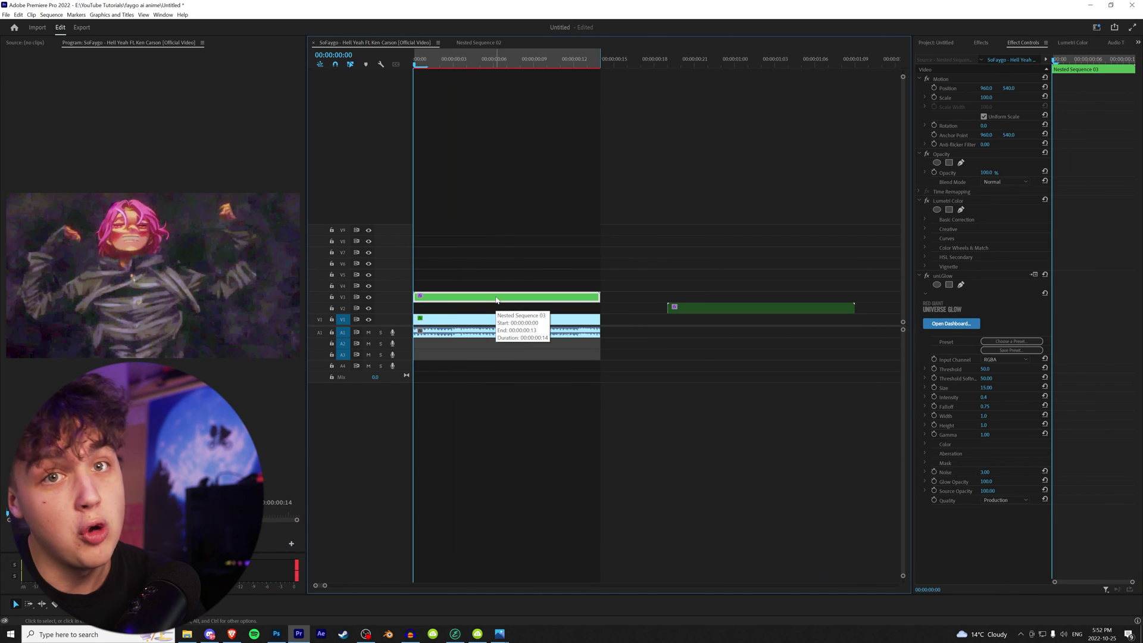
pyautogui.click(452, 67)
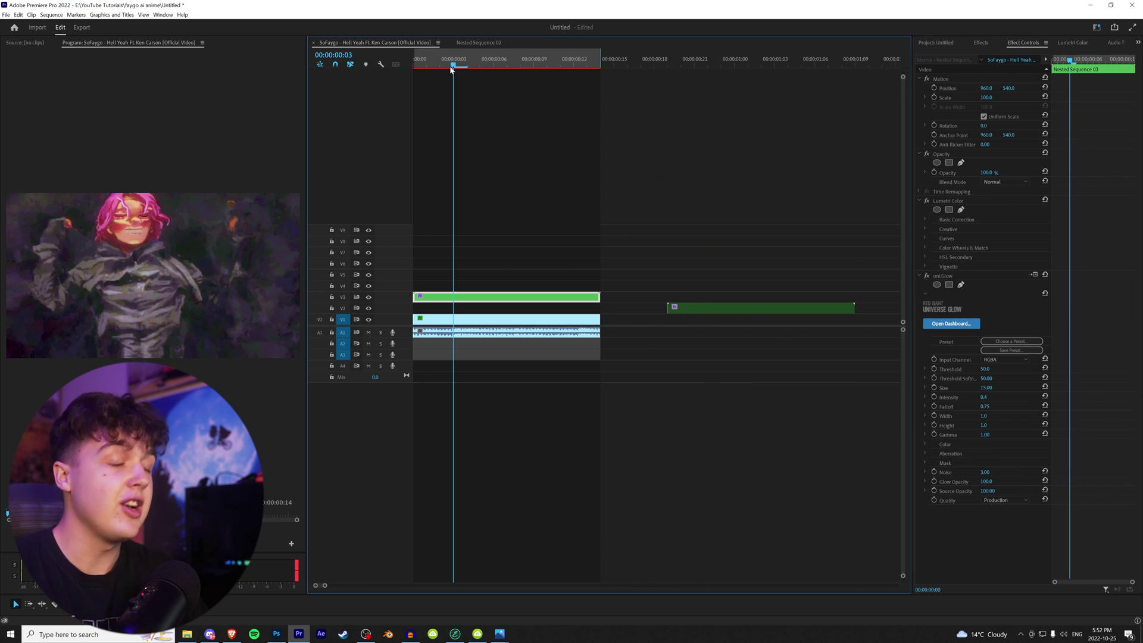